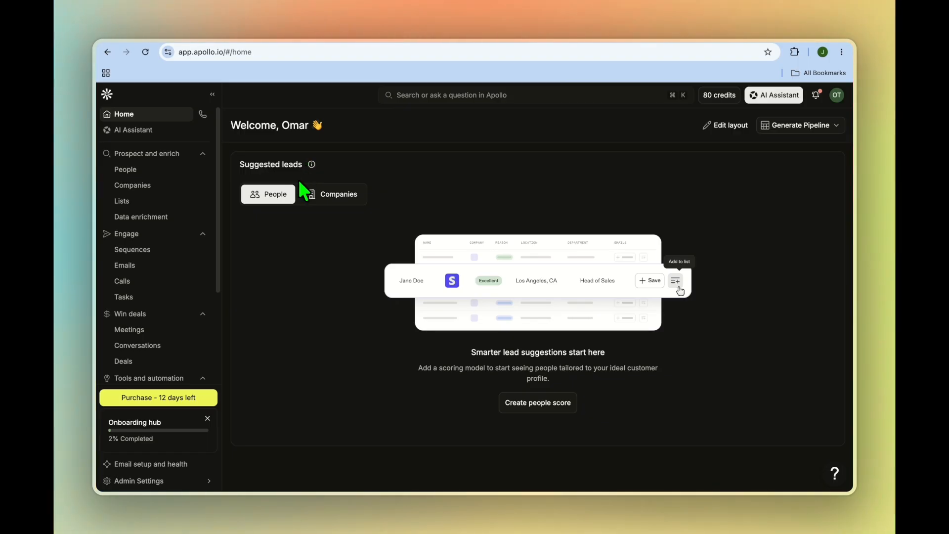
Step: Open the people search and filter the job titles to include owner
left_click(174, 171)
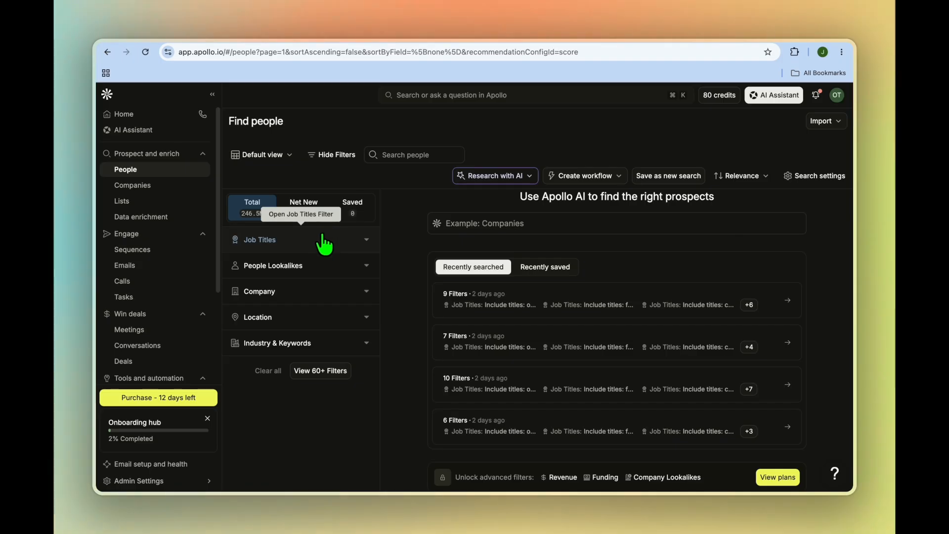
left_click(347, 242)
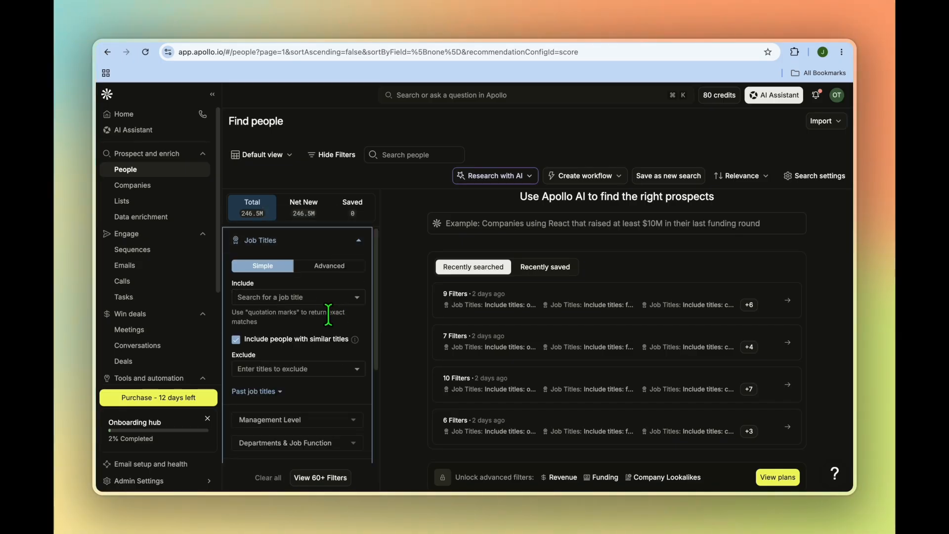
left_click(303, 297)
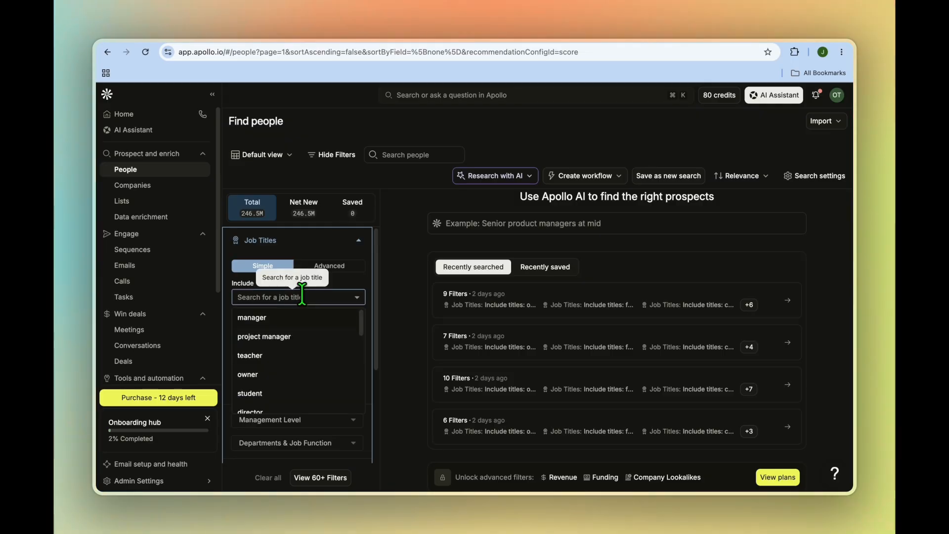
left_click(294, 374)
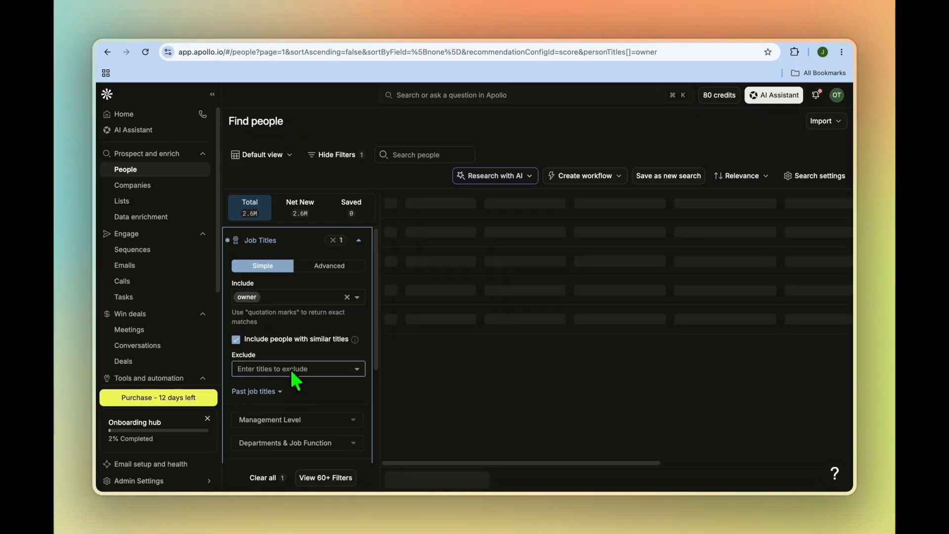
Step: Add founder to the included job titles
left_click(357, 297)
scroll(294, 371, "down", 1)
scroll(294, 371, "down", 5)
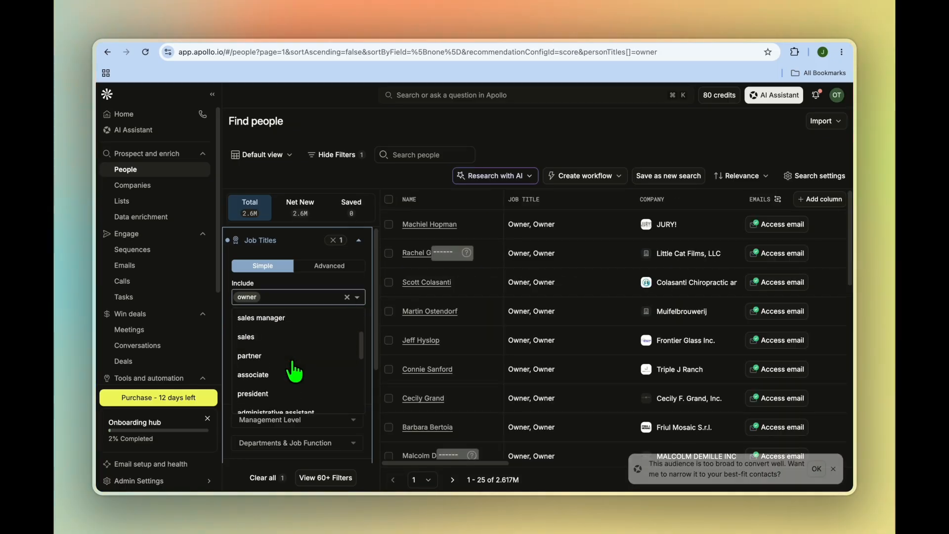
scroll(294, 371, "down", 3)
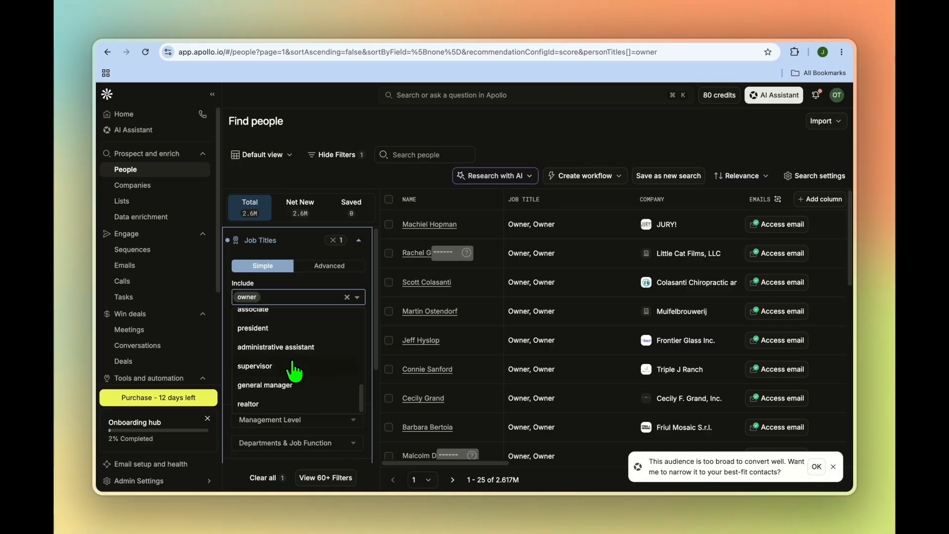
scroll(295, 371, "down", 2)
type("f")
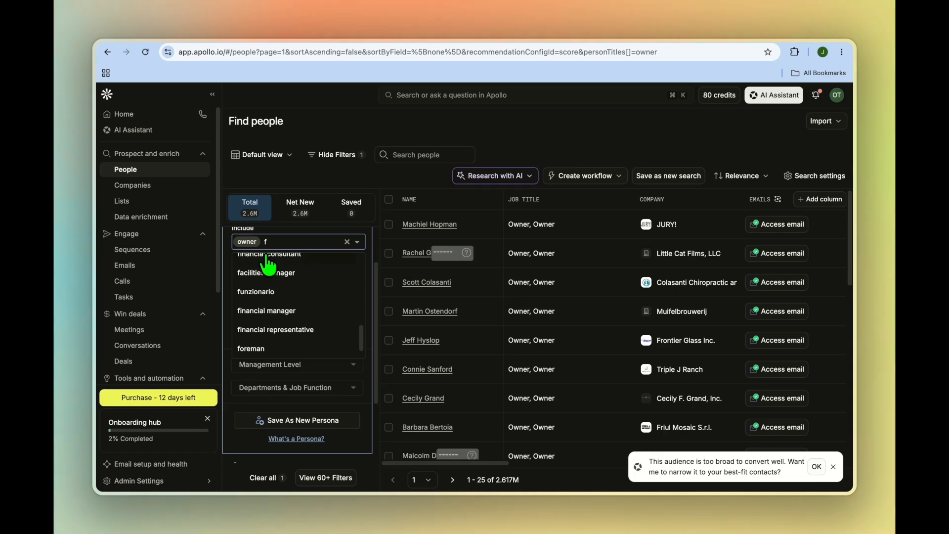
scroll(277, 286, "up", 3)
left_click(297, 338)
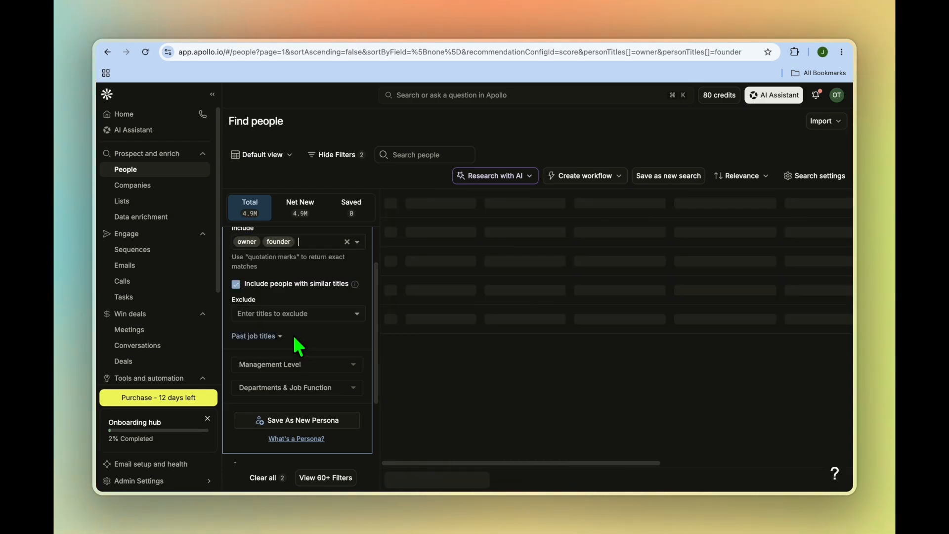
Step: Add co-founder to the included job titles
left_click(316, 244)
type("c")
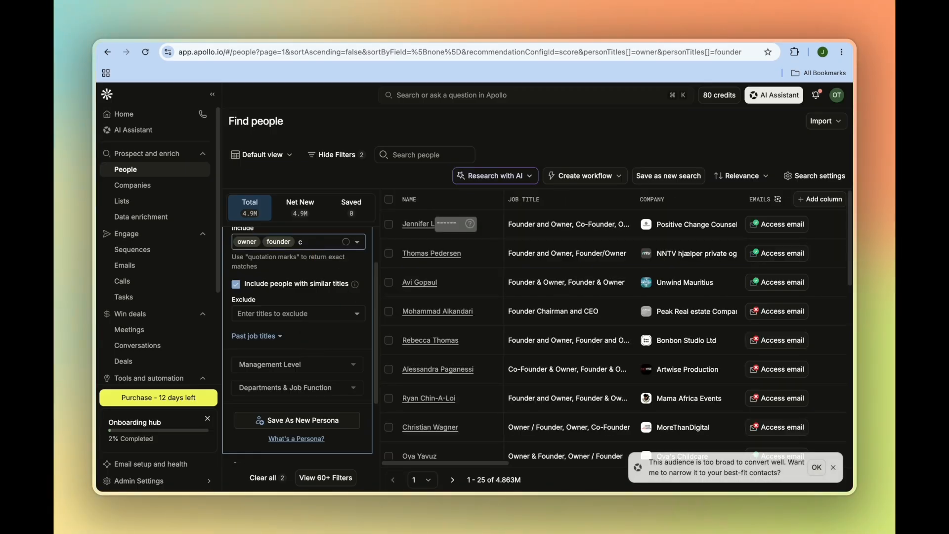
type("o")
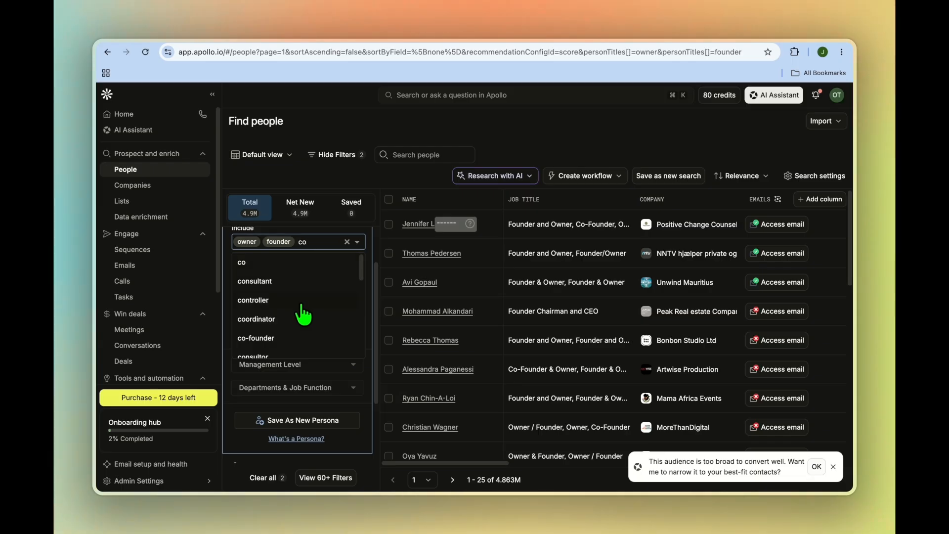
left_click(255, 338)
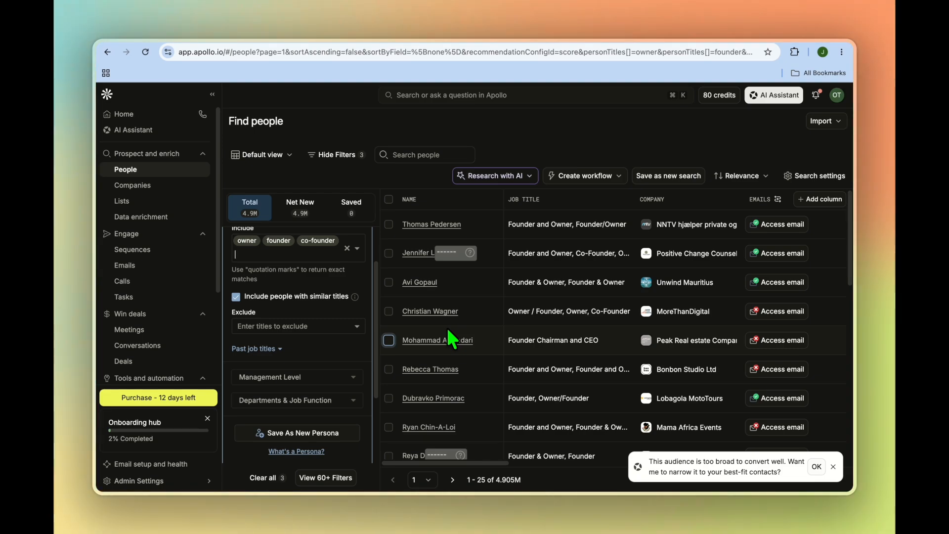
Step: Filter the people by an account headquarters location of Dallas, Texas
scroll(363, 319, "down", 3)
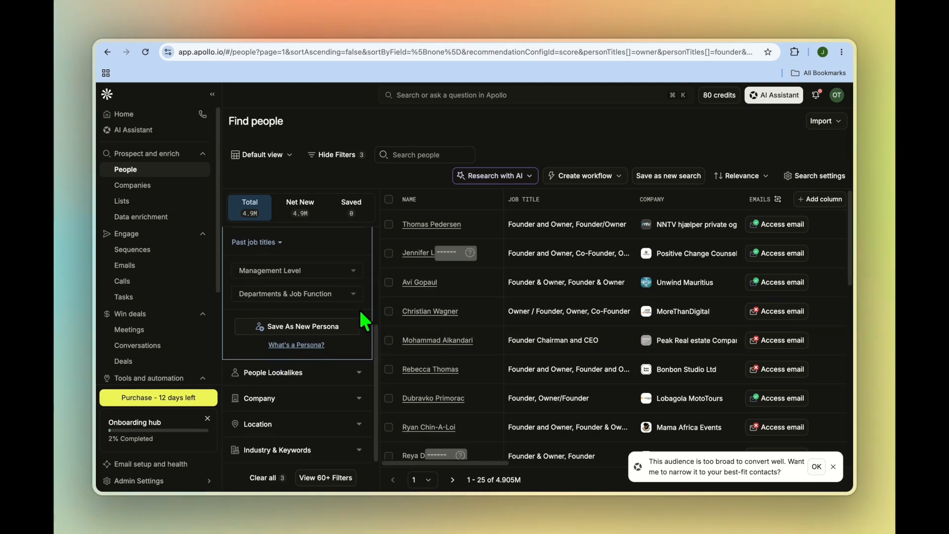
left_click(336, 426)
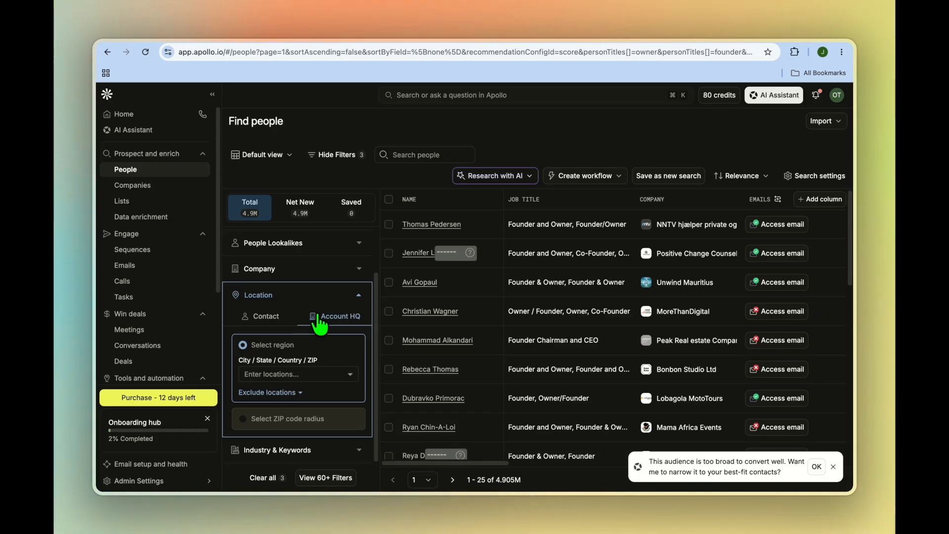
left_click(299, 373)
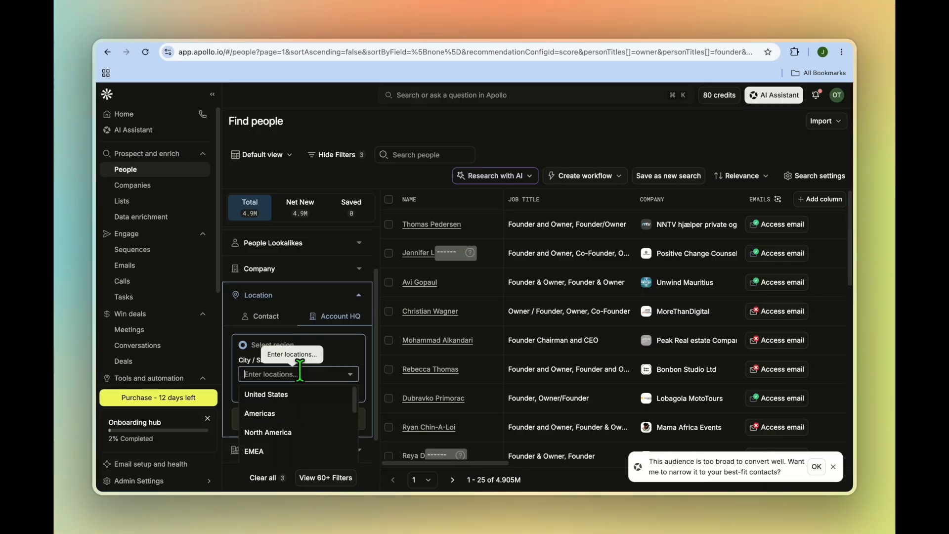
type("da")
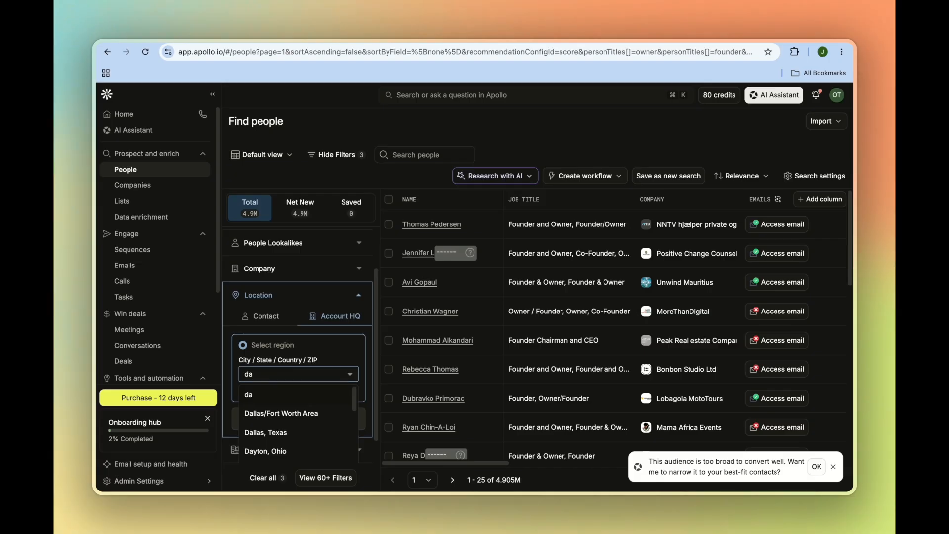
left_click(303, 432)
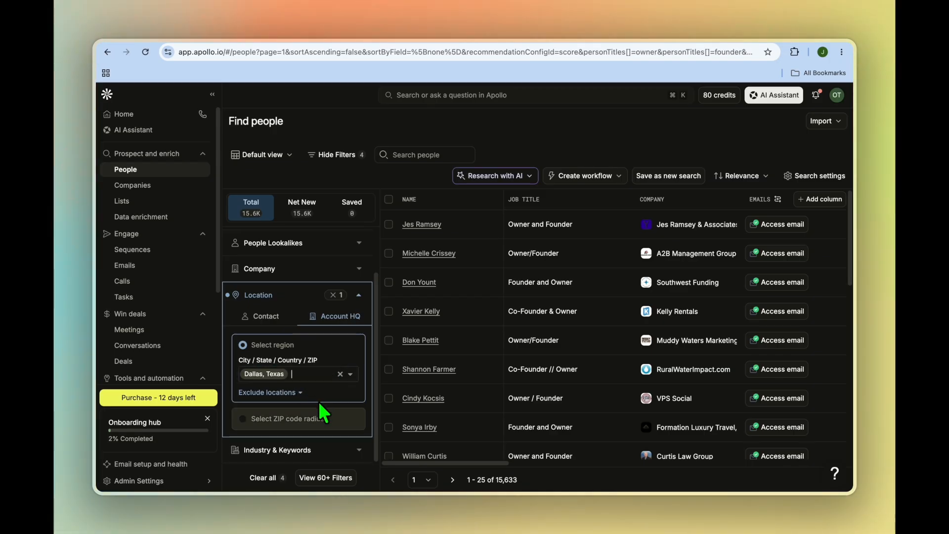
Step: Restrict the people search to the construction industry
left_click(338, 448)
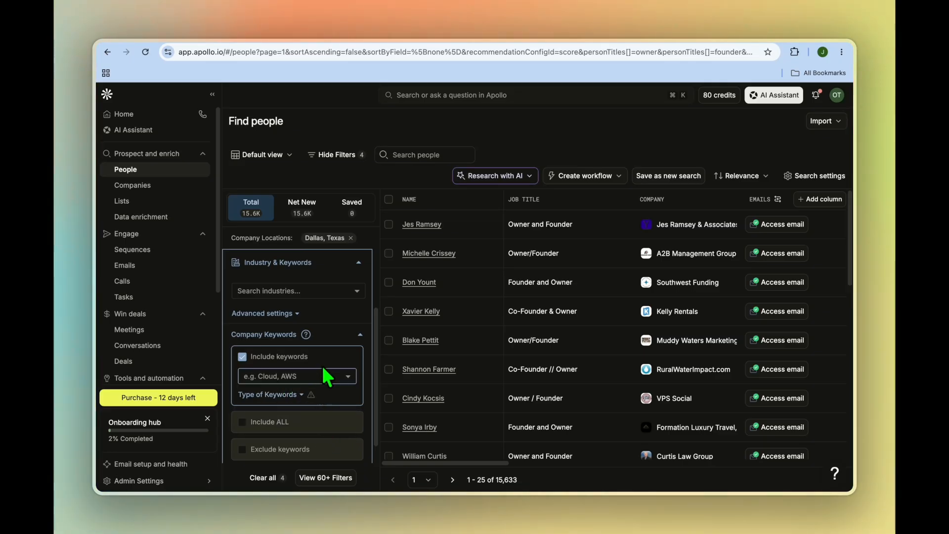
left_click(275, 292)
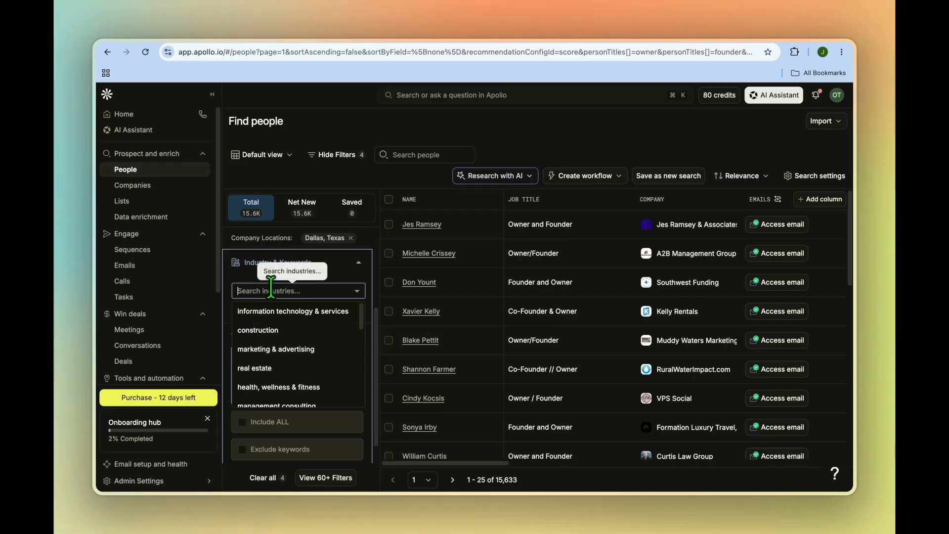
left_click(279, 337)
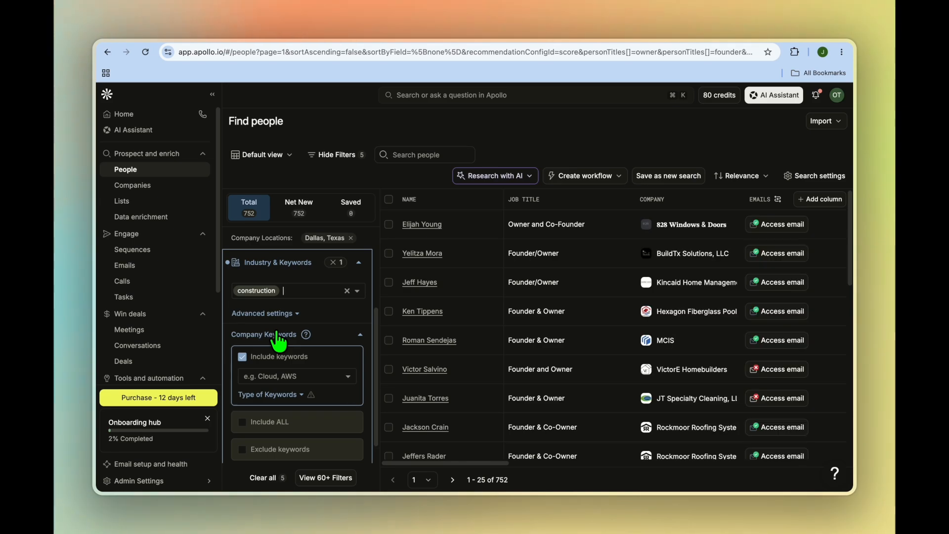
Step: Add roofing as an included company keyword
left_click(296, 365)
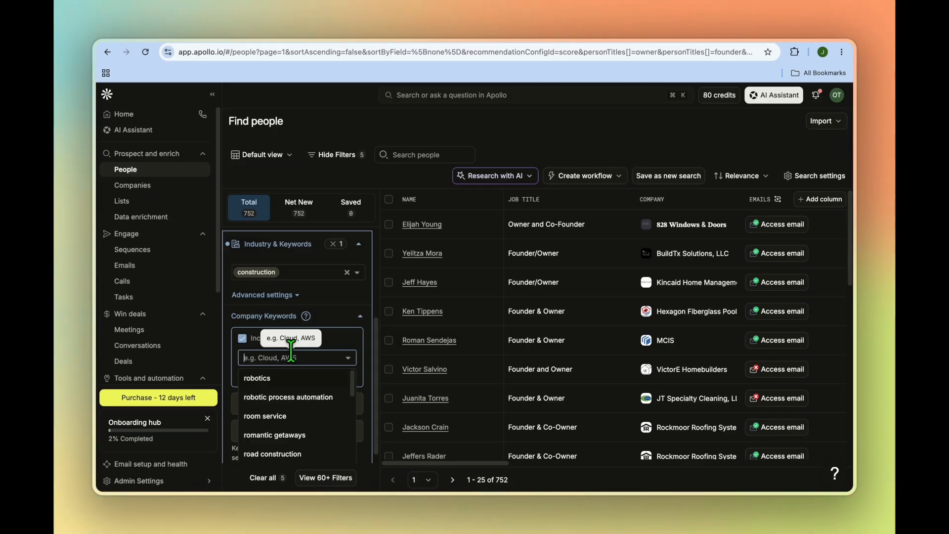
type("roofi")
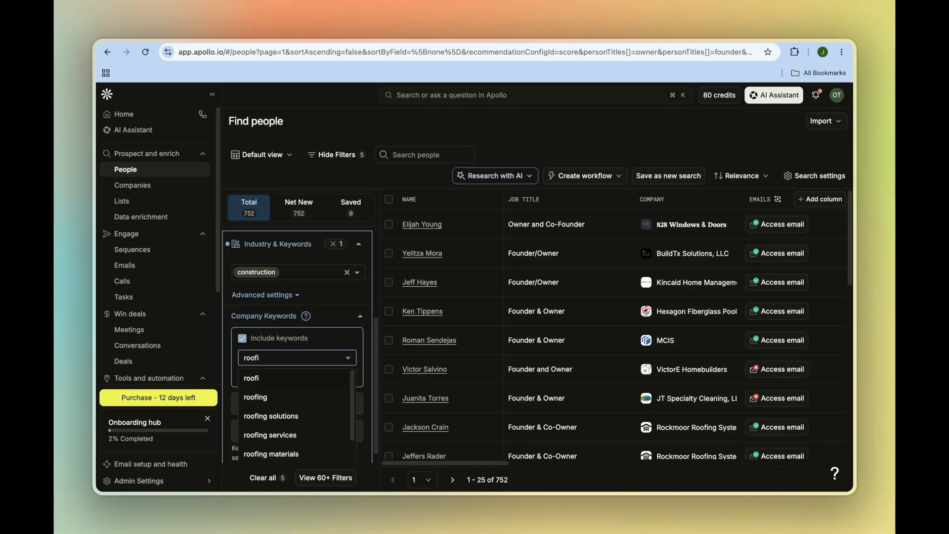
scroll(311, 411, "down", 2)
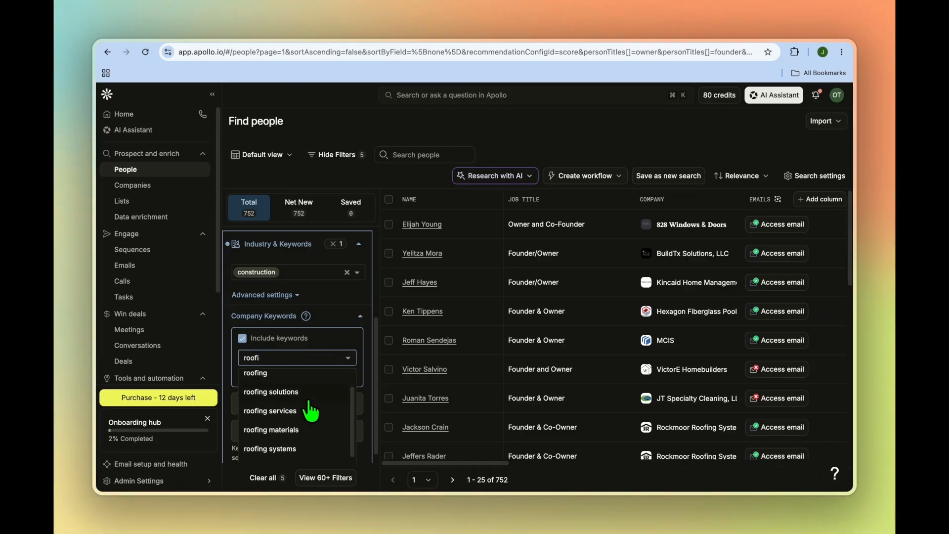
scroll(311, 410, "down", 1)
scroll(309, 415, "up", 3)
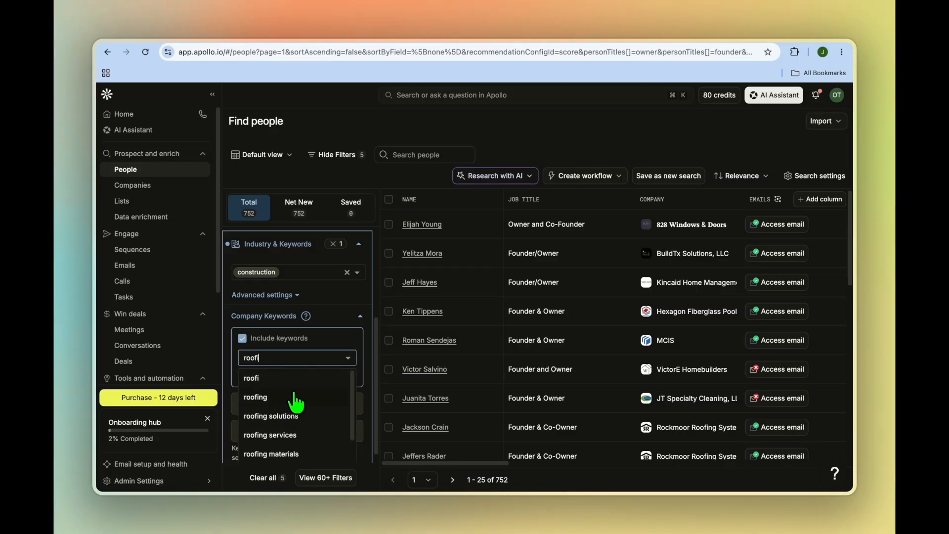
left_click(271, 398)
Step: Add roofing contractors as a second included company keyword
left_click(289, 358)
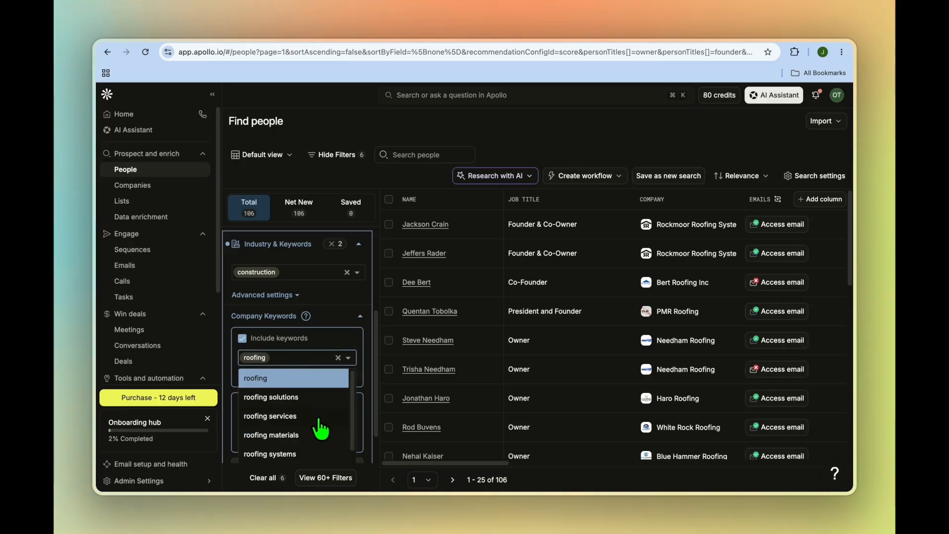
scroll(323, 424, "down", 2)
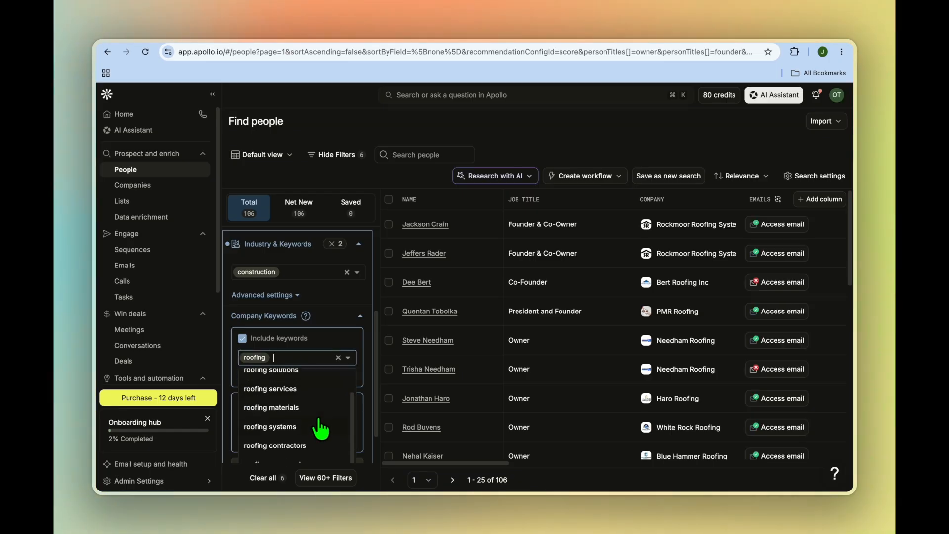
left_click(303, 446)
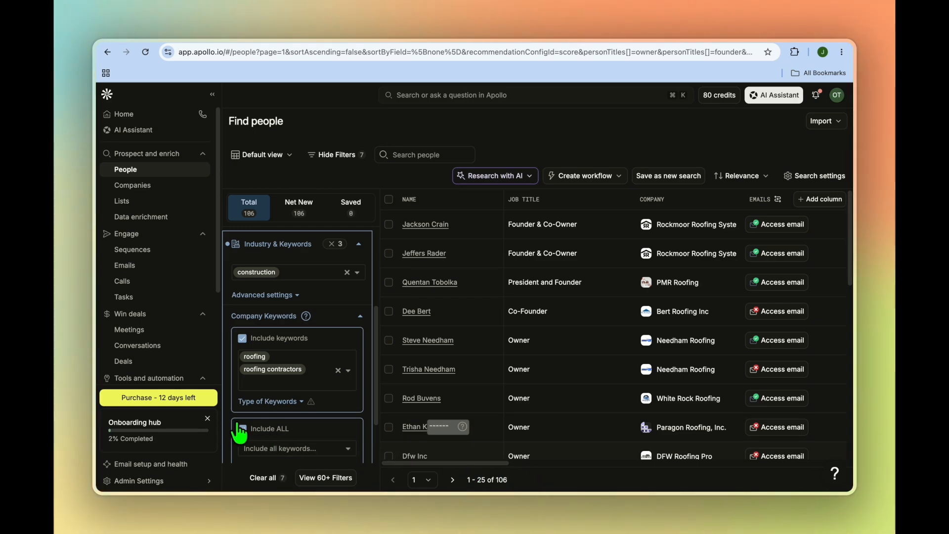
Step: Restrict the search to companies with 1-10, 11-20 and 21-50 employees and apply the filters
scroll(329, 429, "up", 3)
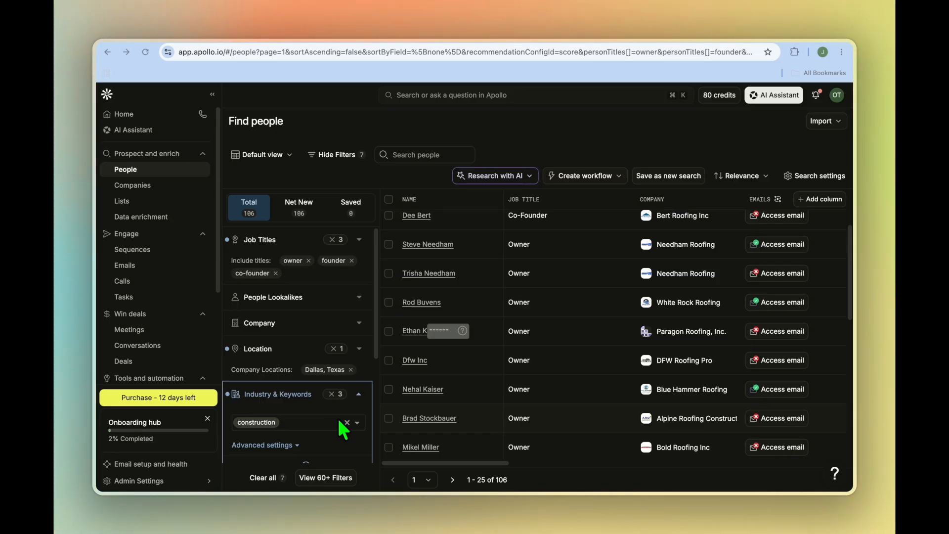
left_click(326, 478)
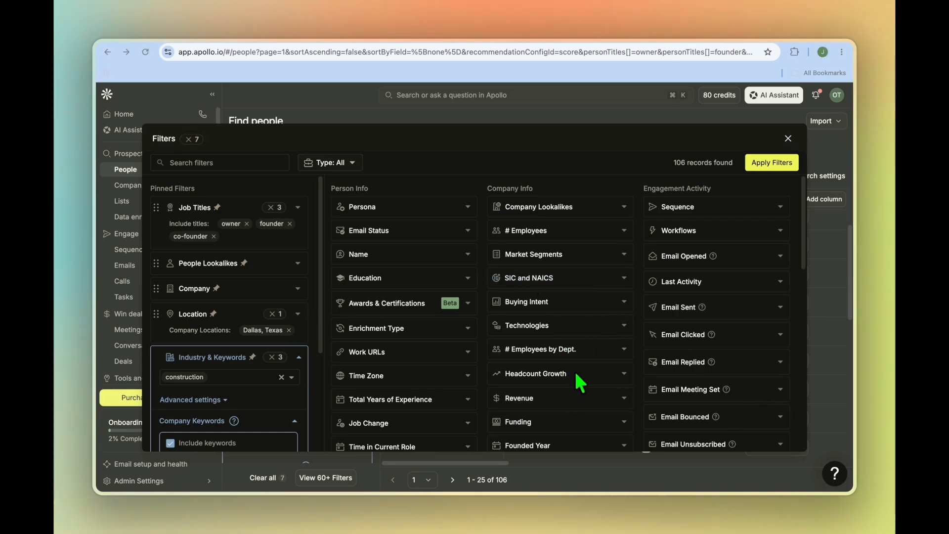
scroll(597, 382, "down", 3)
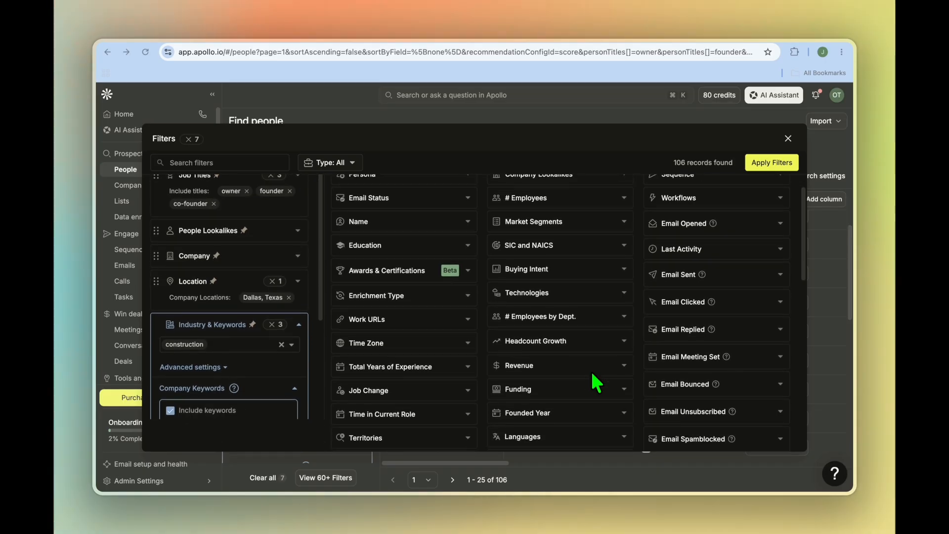
scroll(597, 382, "down", 3)
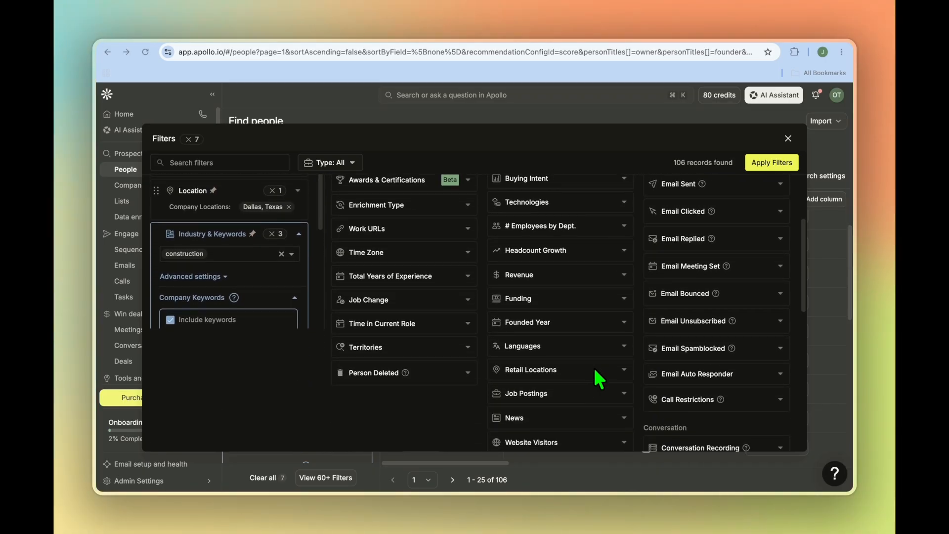
scroll(599, 378, "up", 6)
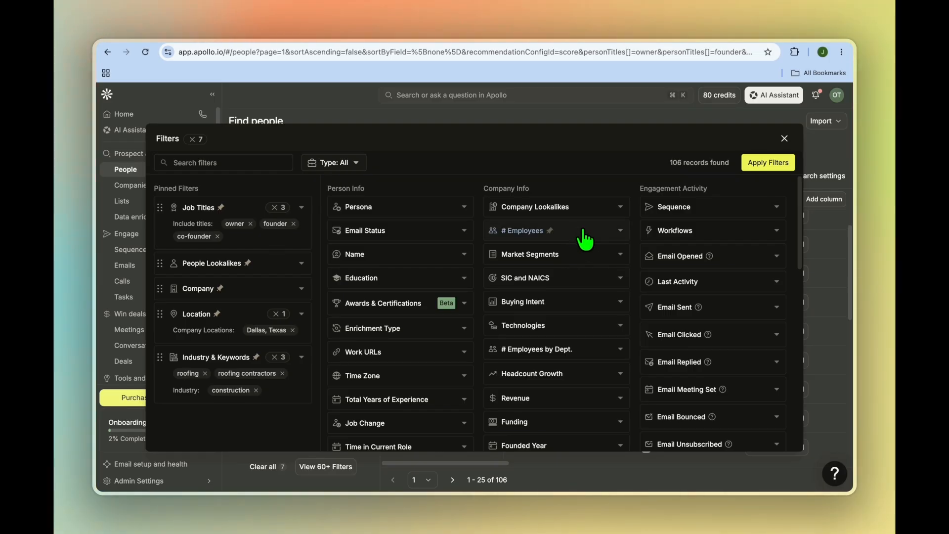
left_click(613, 239)
left_click(608, 241)
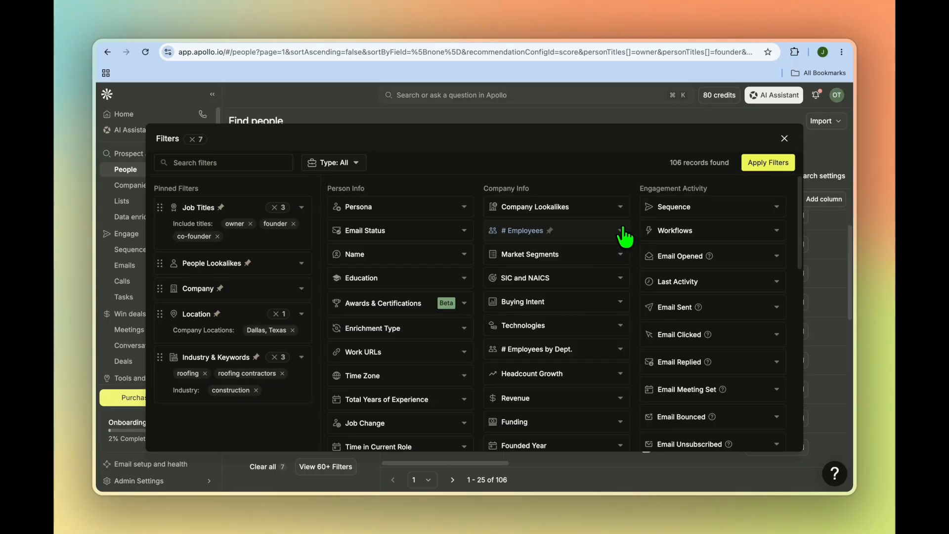
left_click(617, 231)
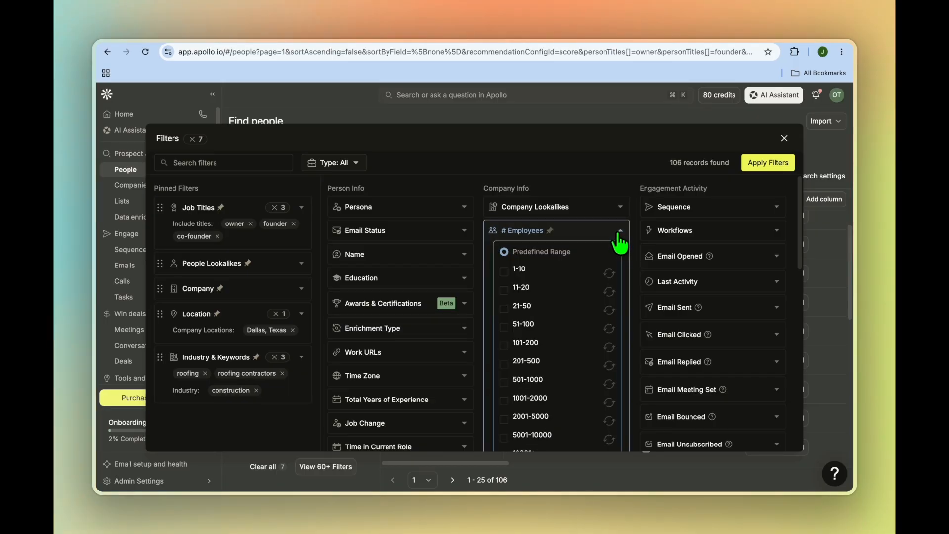
left_click(504, 272)
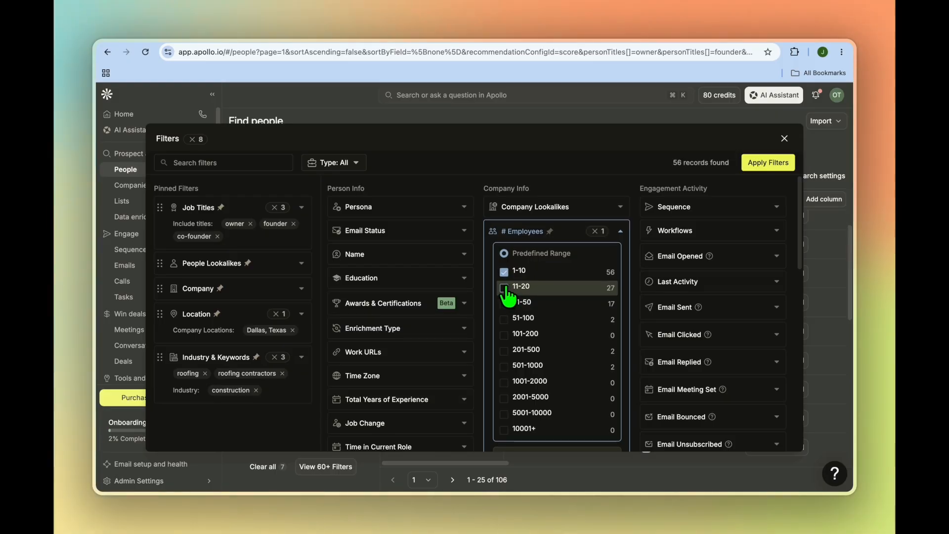
left_click(504, 289)
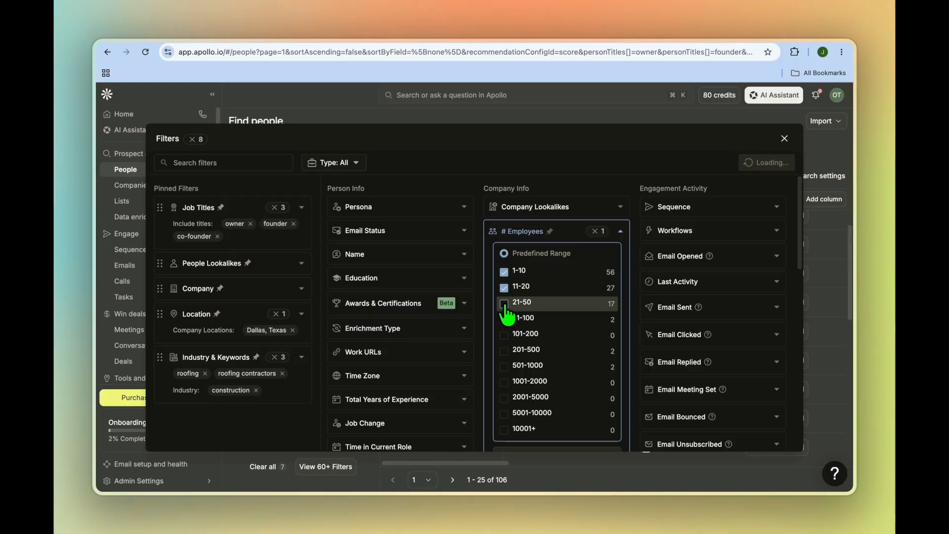
left_click(504, 303)
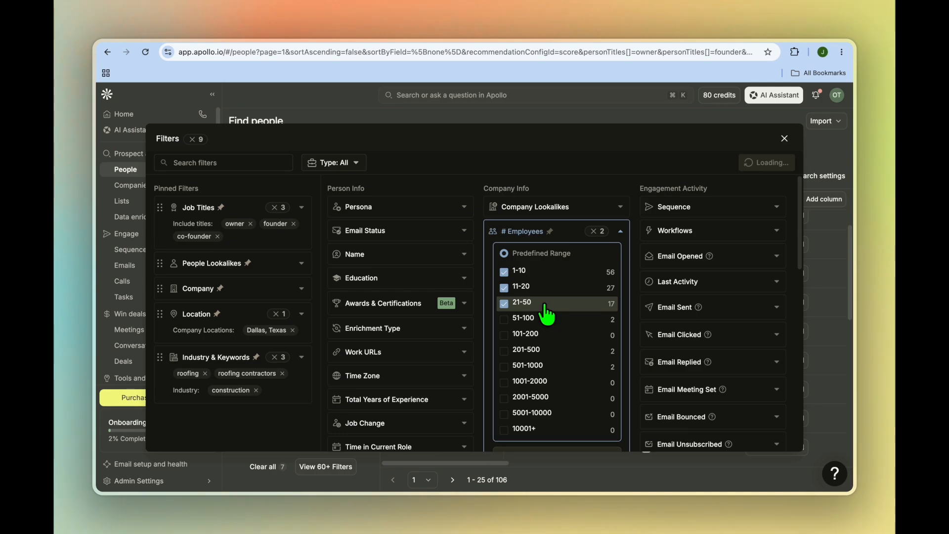
left_click(776, 167)
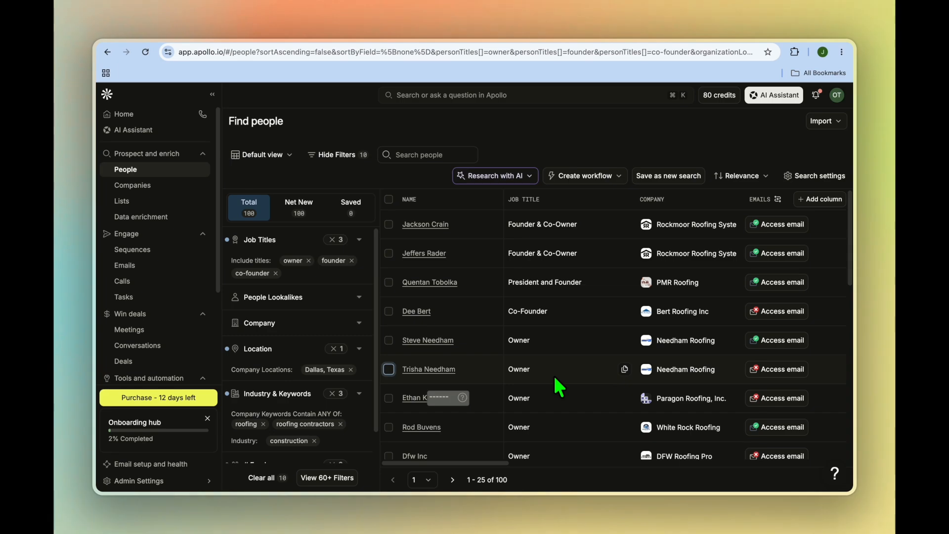
Step: Open the first listed Rockmoor Roofing founder's profile and examine the company insights, company details and similar people
scroll(555, 379, "down", 3)
scroll(554, 379, "down", 1)
scroll(548, 395, "up", 5)
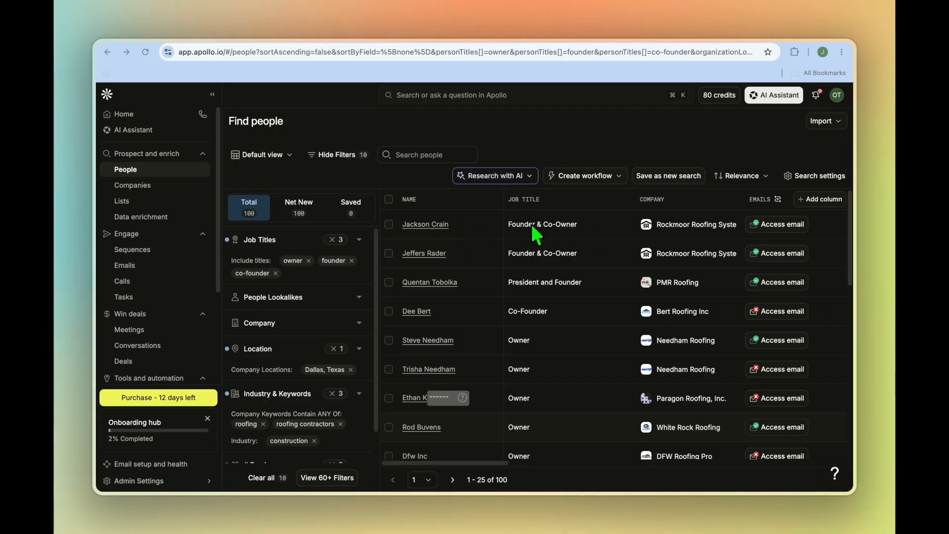
left_click(436, 227)
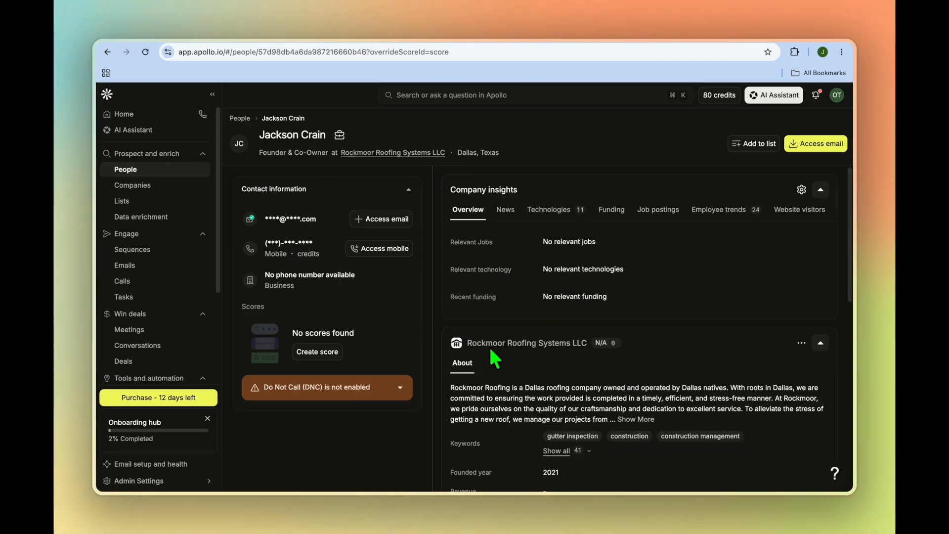
scroll(496, 364, "down", 3)
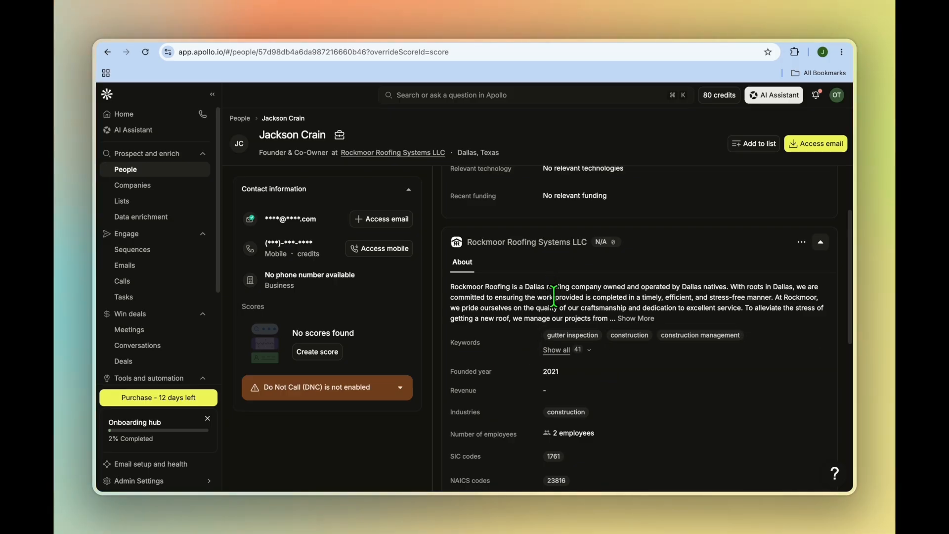
scroll(553, 296, "down", 2)
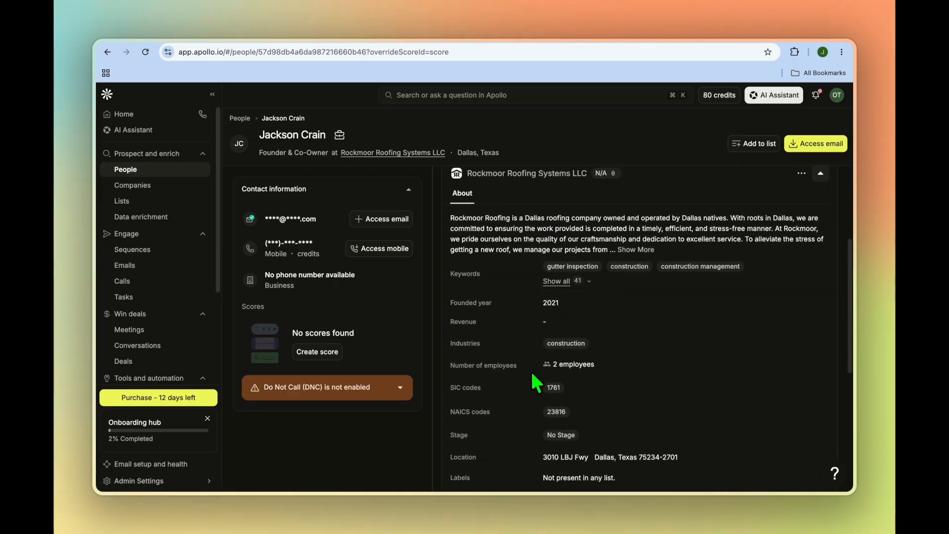
scroll(578, 384, "down", 1)
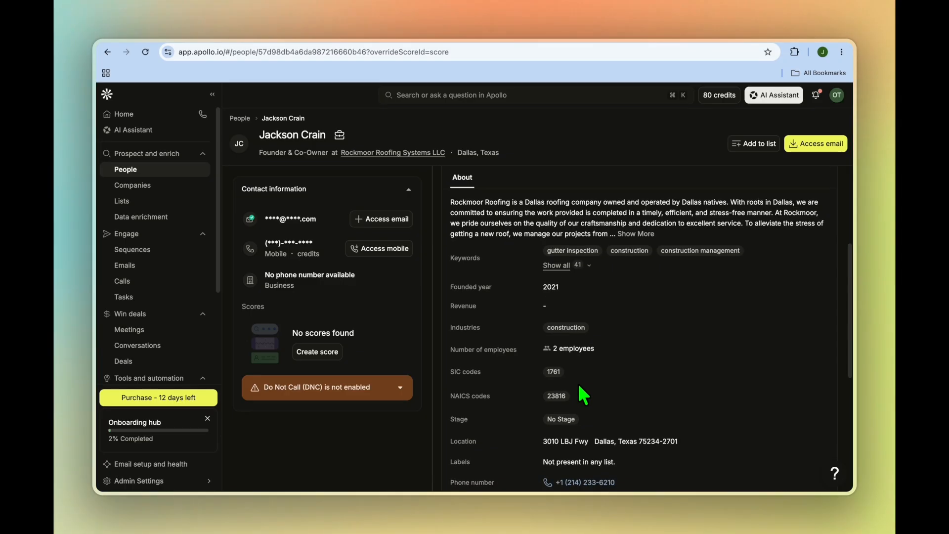
scroll(583, 393, "down", 5)
scroll(583, 382, "down", 1)
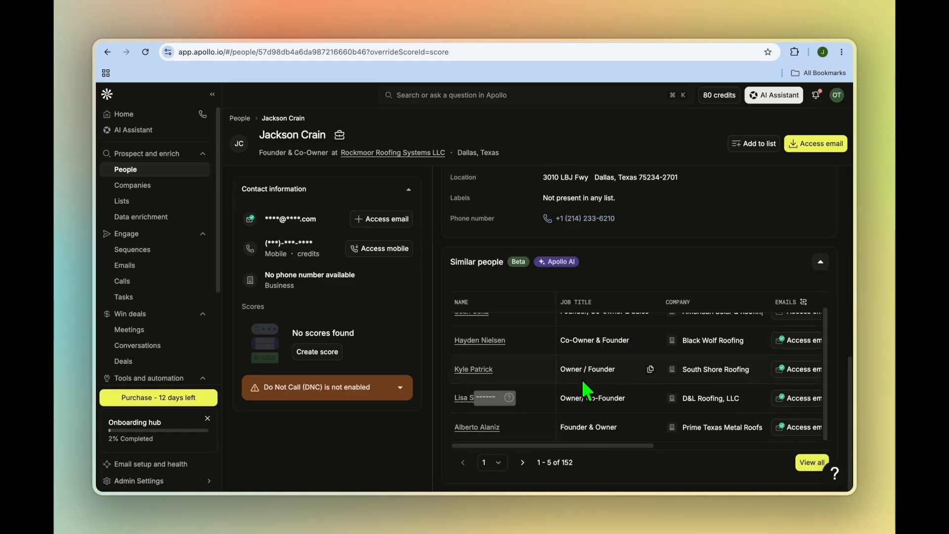
scroll(583, 383, "up", 1)
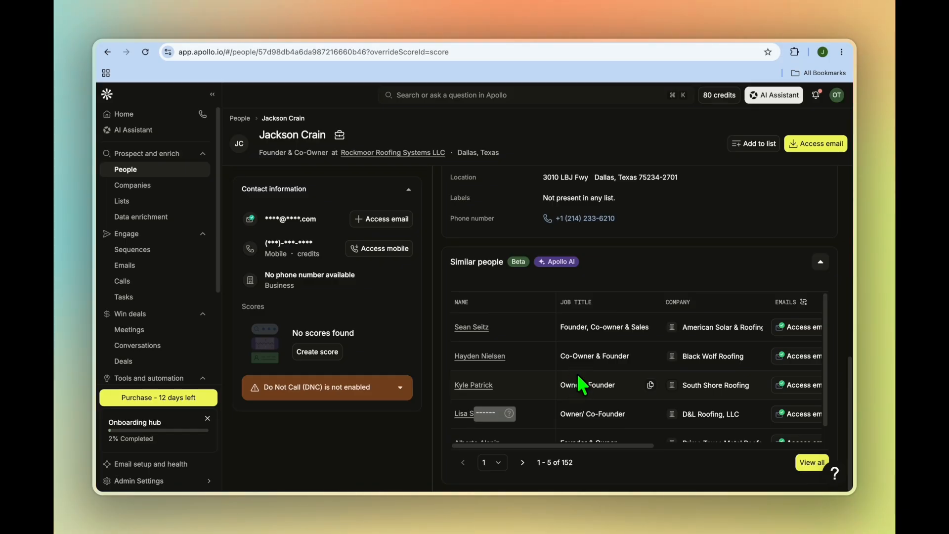
scroll(575, 381, "up", 1)
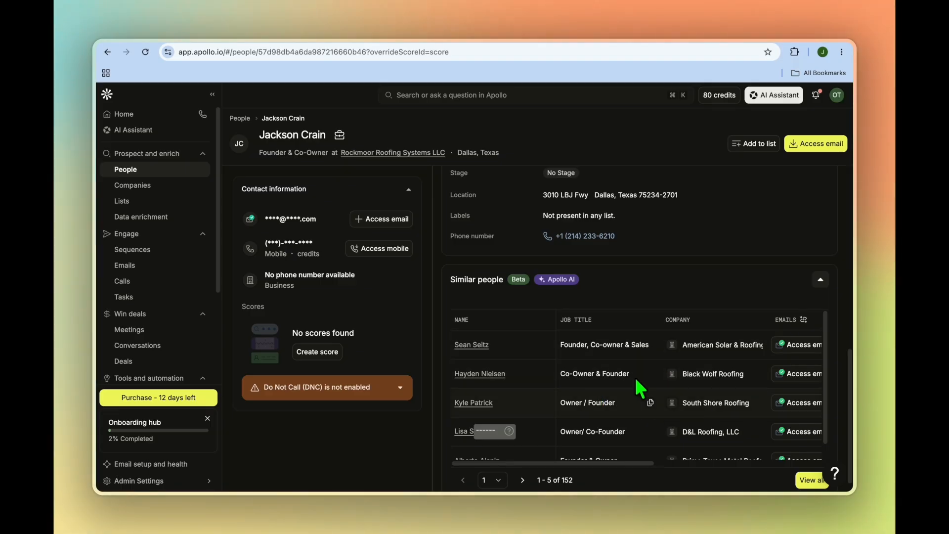
scroll(649, 352, "up", 1)
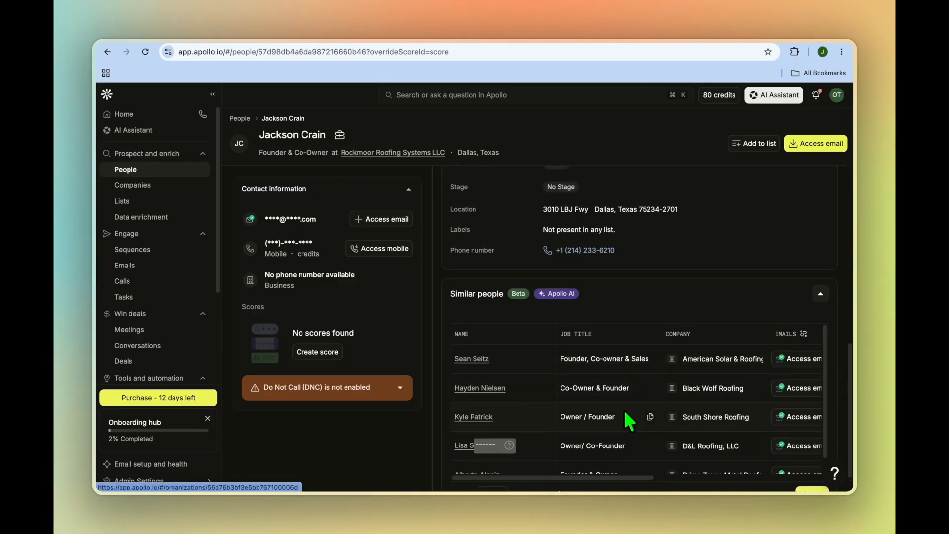
scroll(627, 413, "up", 10)
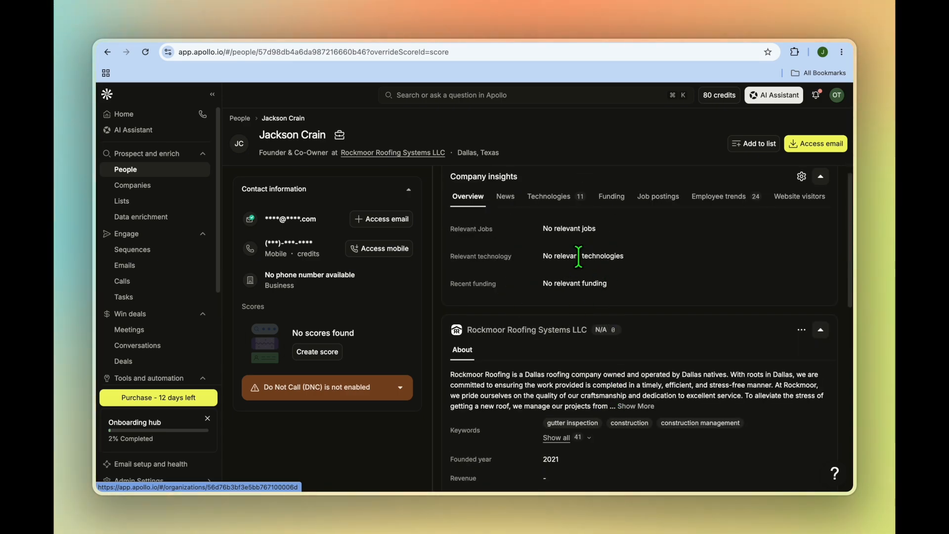
Step: Add the Rockmoor Roofing founder to a new list called roofing owners
left_click(747, 147)
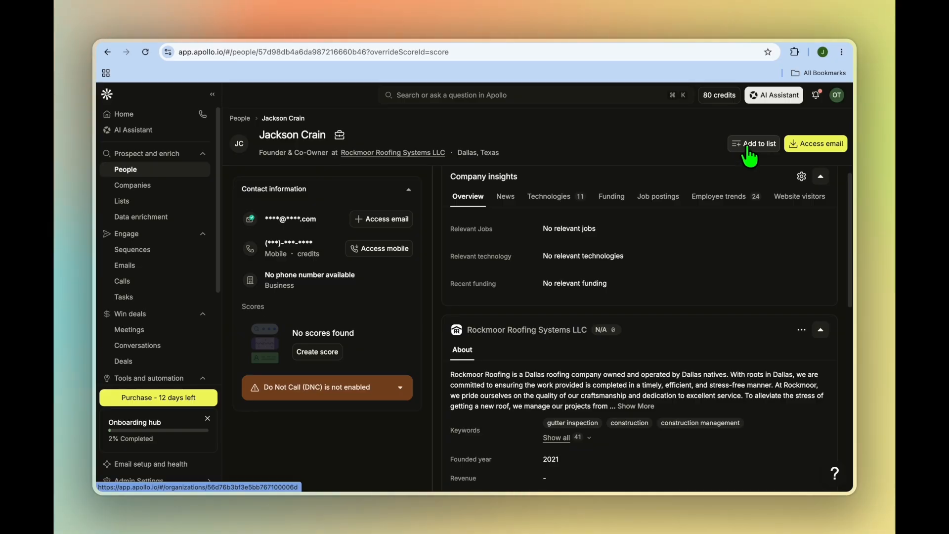
left_click(747, 147)
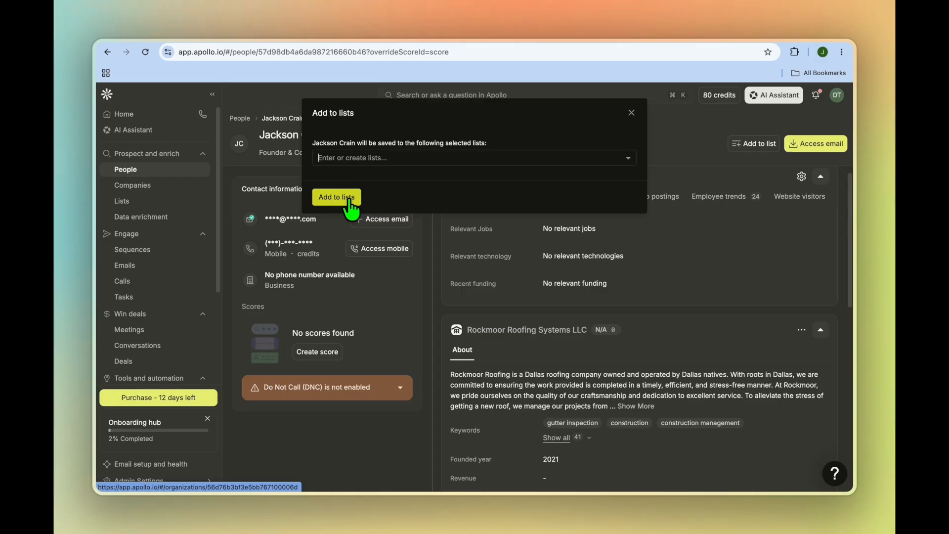
left_click(369, 158)
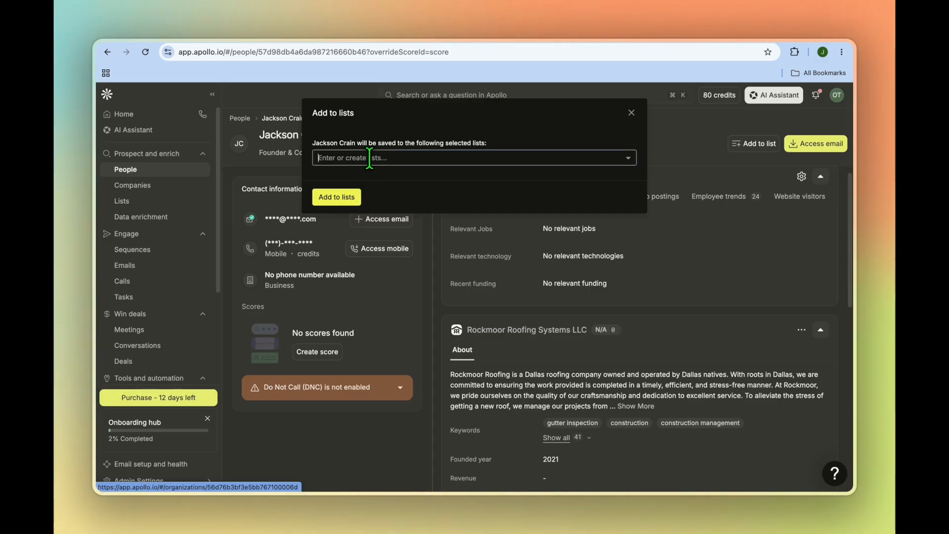
type("roof")
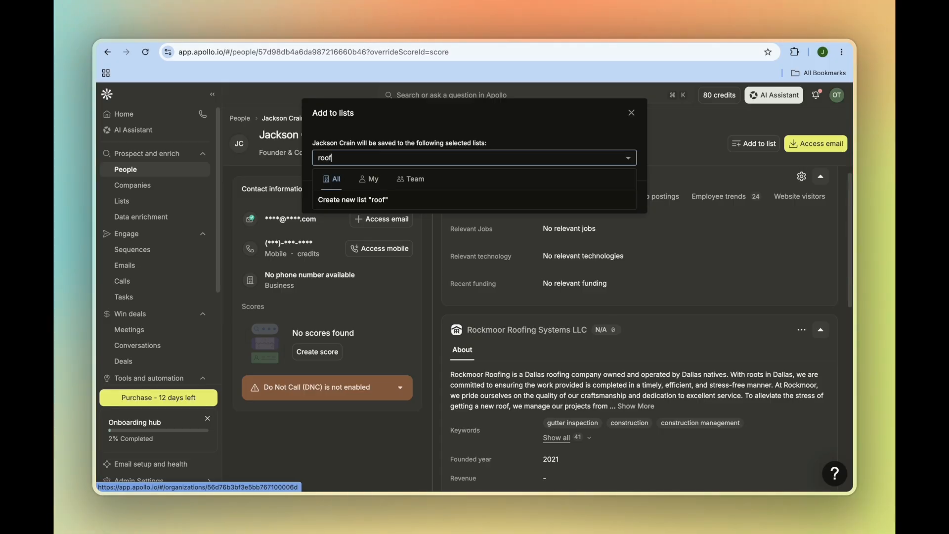
type("ing owners")
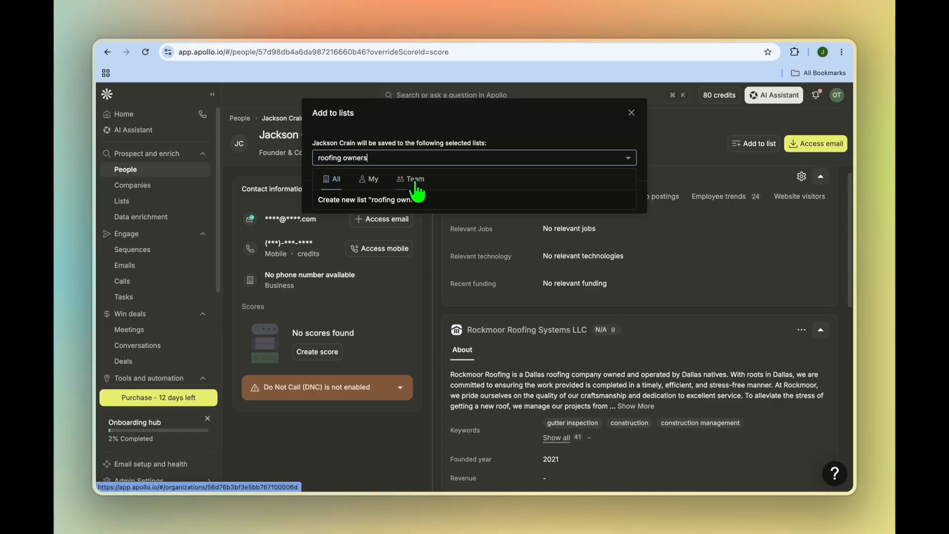
left_click(389, 200)
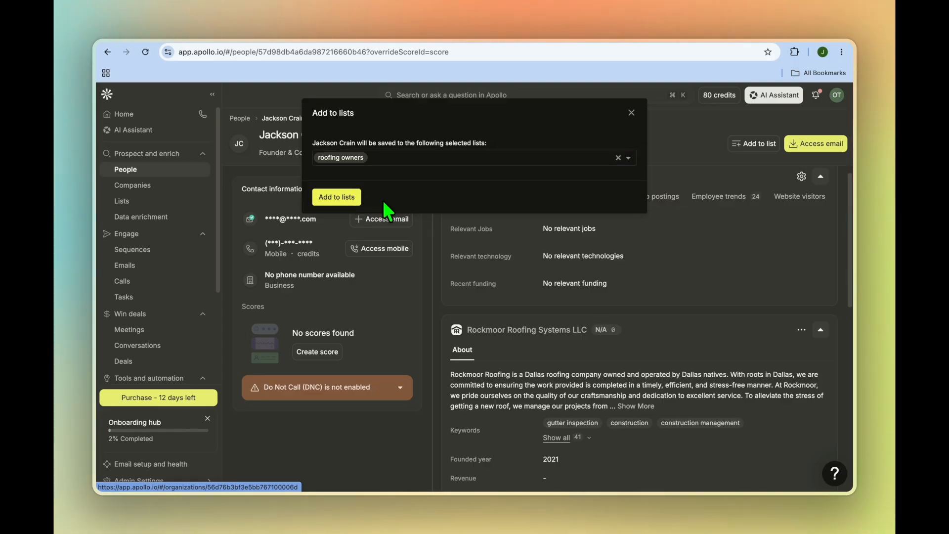
left_click(336, 198)
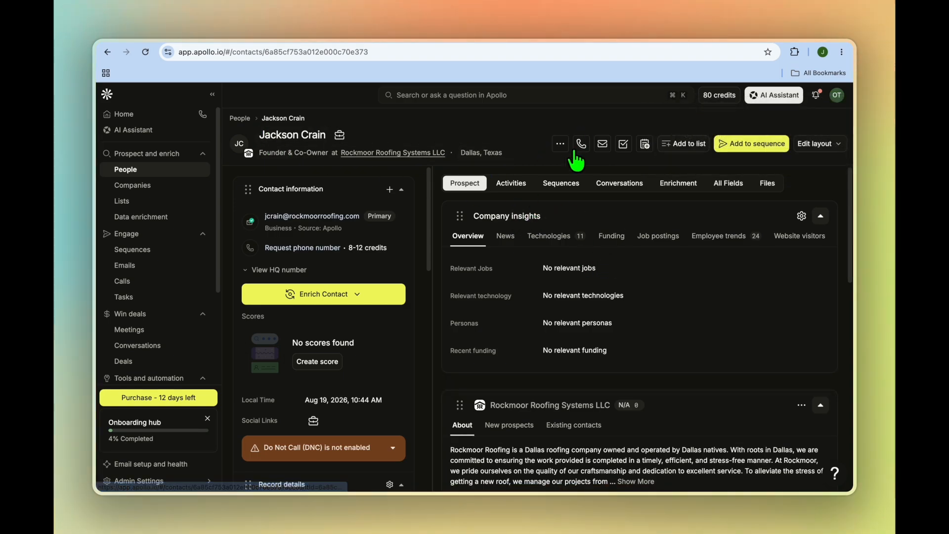
Step: Save the PMR Roofing founder, the Needham Roofing owner with a verified email and the White Rock Roofing owner as contacts in the roofing owners list
left_click(242, 119)
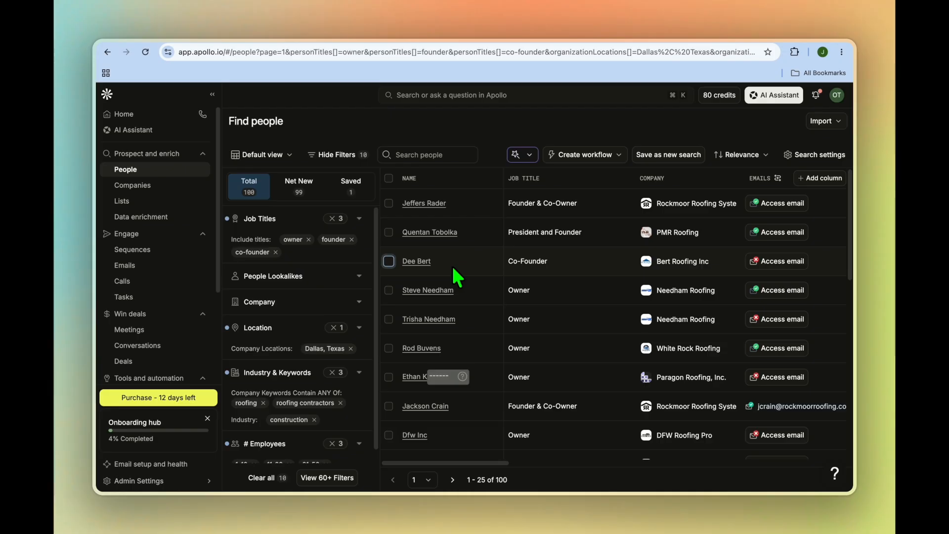
scroll(523, 328, "down", 10)
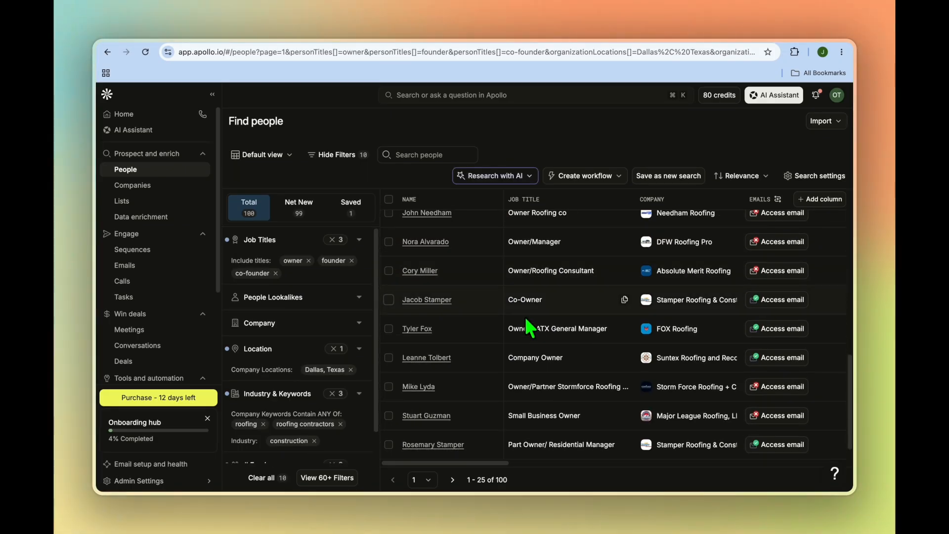
scroll(521, 325, "up", 5)
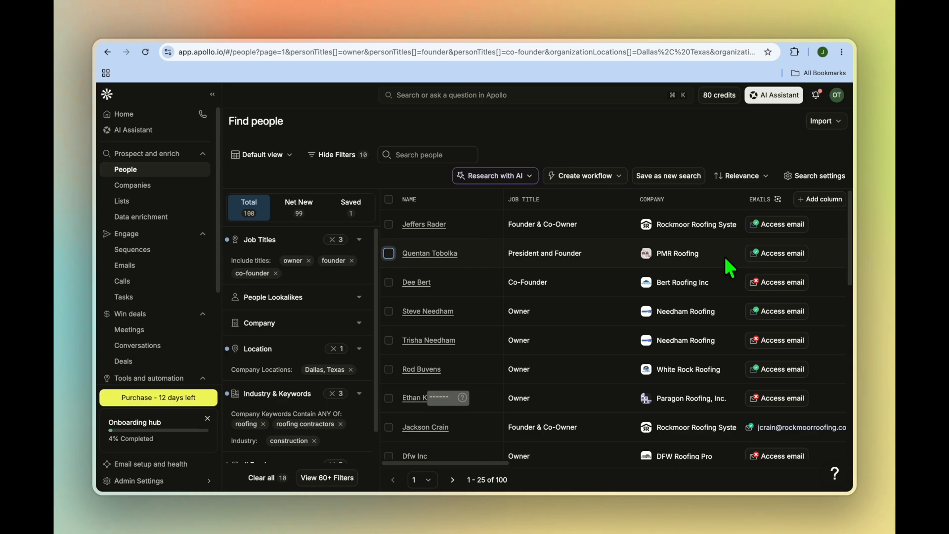
left_click(388, 253)
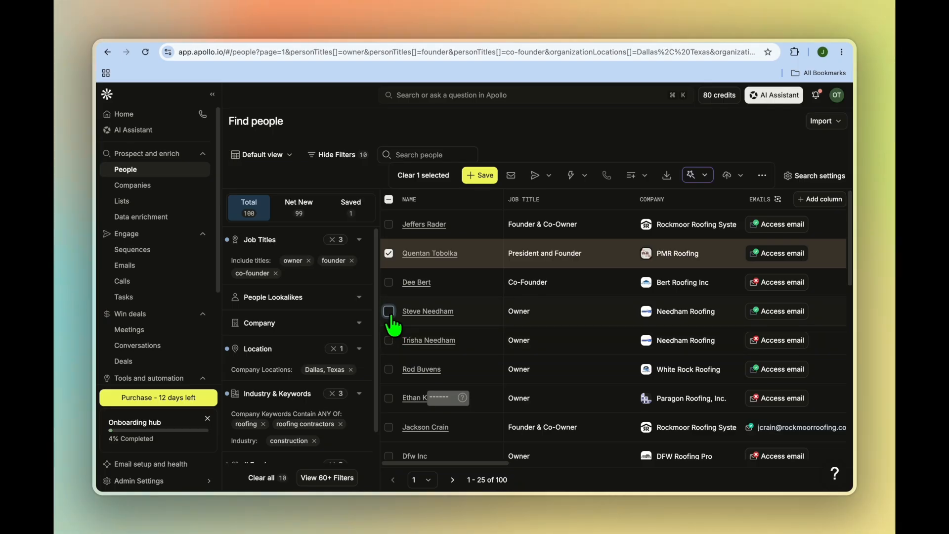
left_click(389, 311)
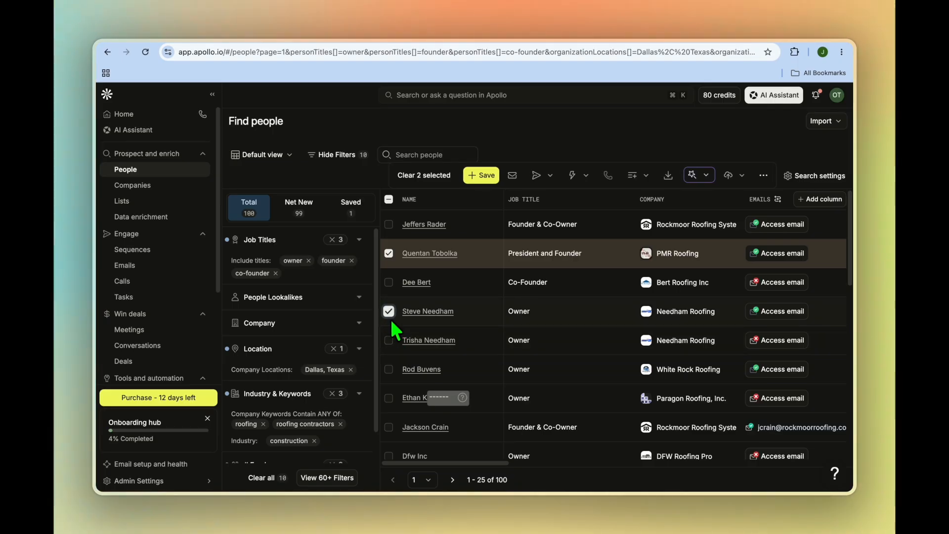
left_click(388, 369)
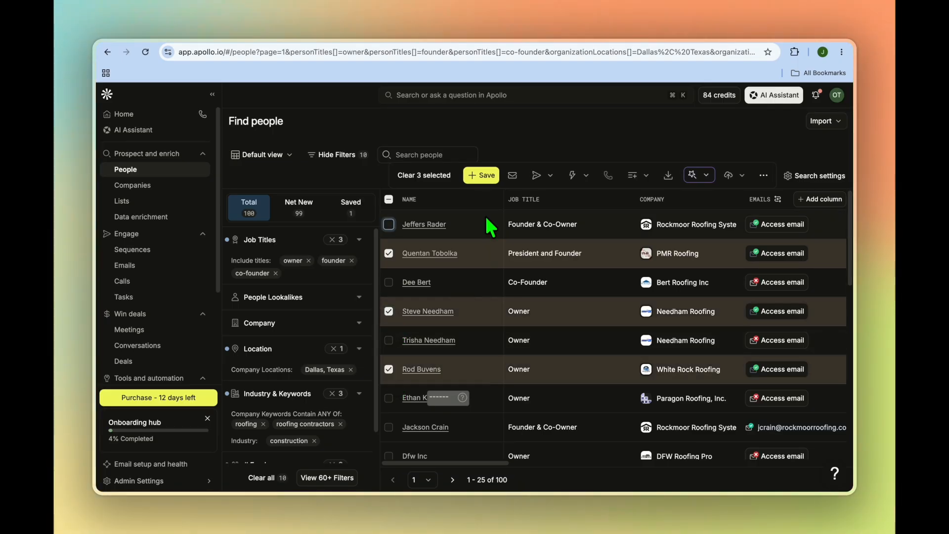
left_click(488, 181)
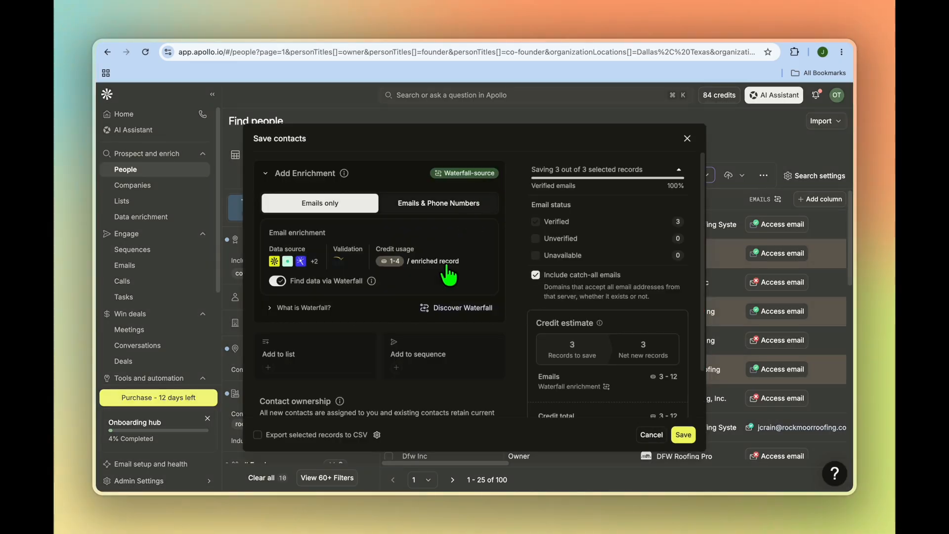
left_click(302, 370)
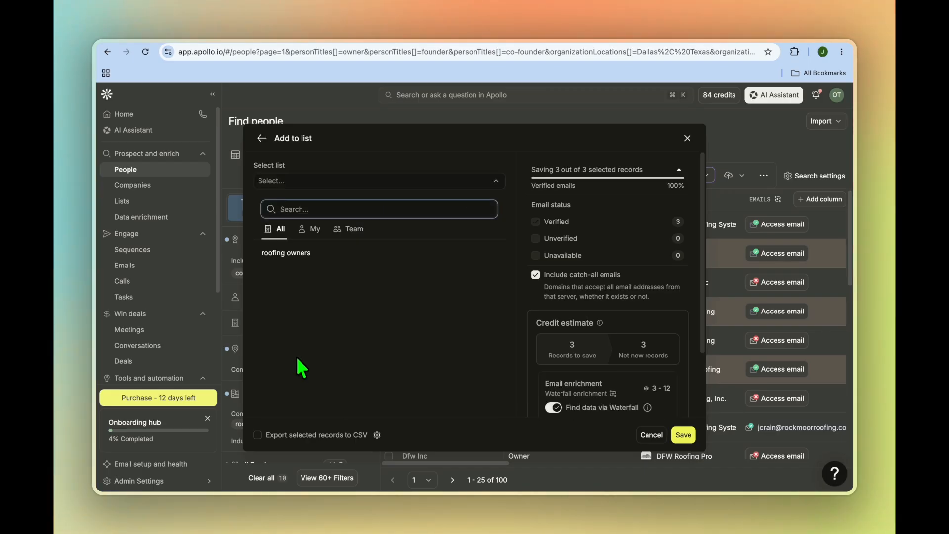
left_click(297, 253)
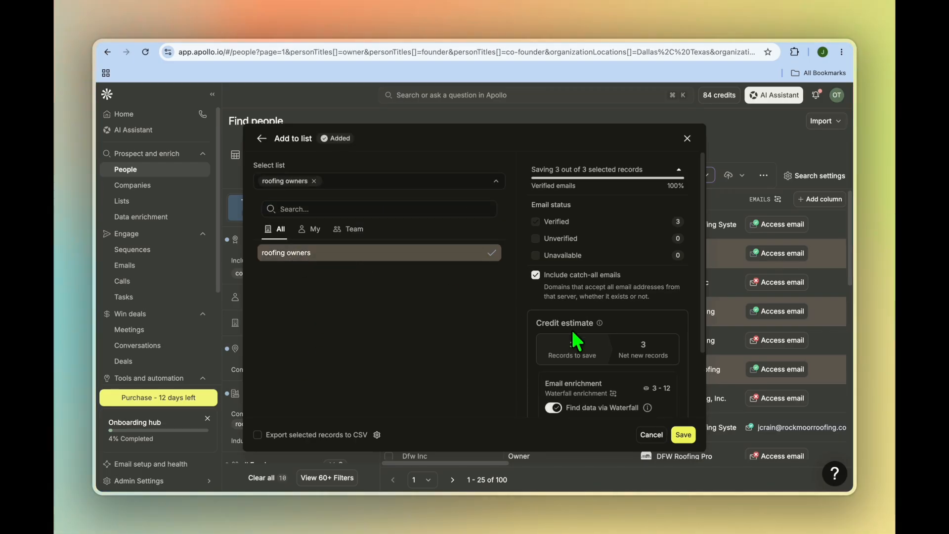
left_click(683, 435)
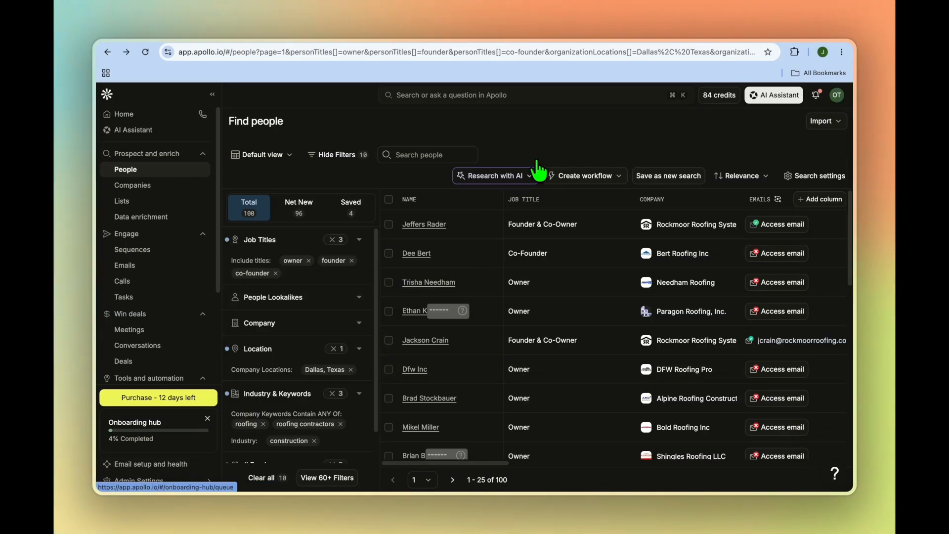
Step: Check the options for connecting a mailbox or domain in email setup and health, and return to the people search results
left_click(601, 45)
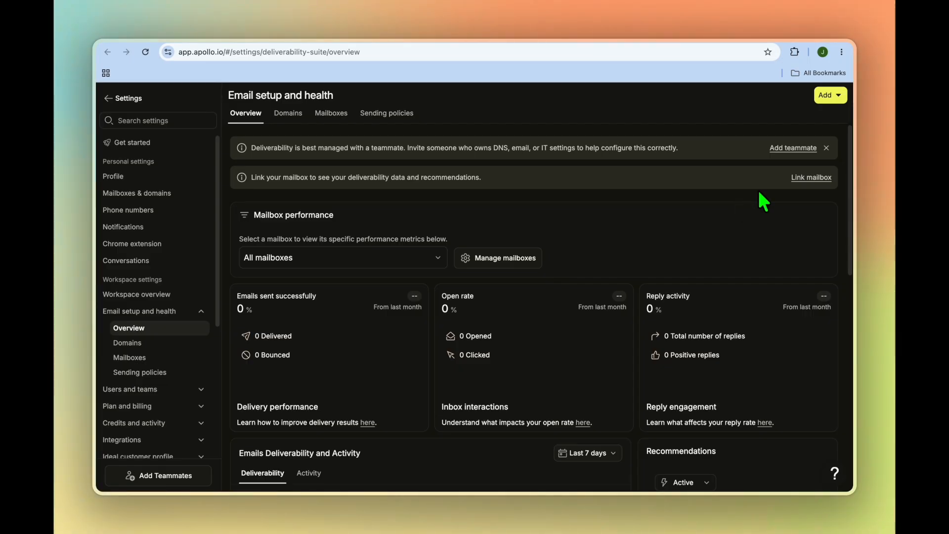
left_click(835, 96)
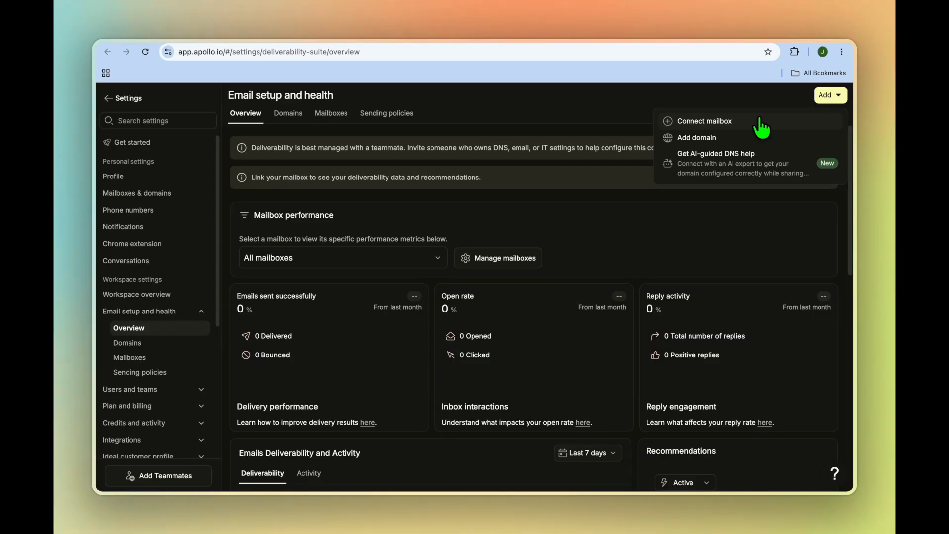
left_click(572, 45)
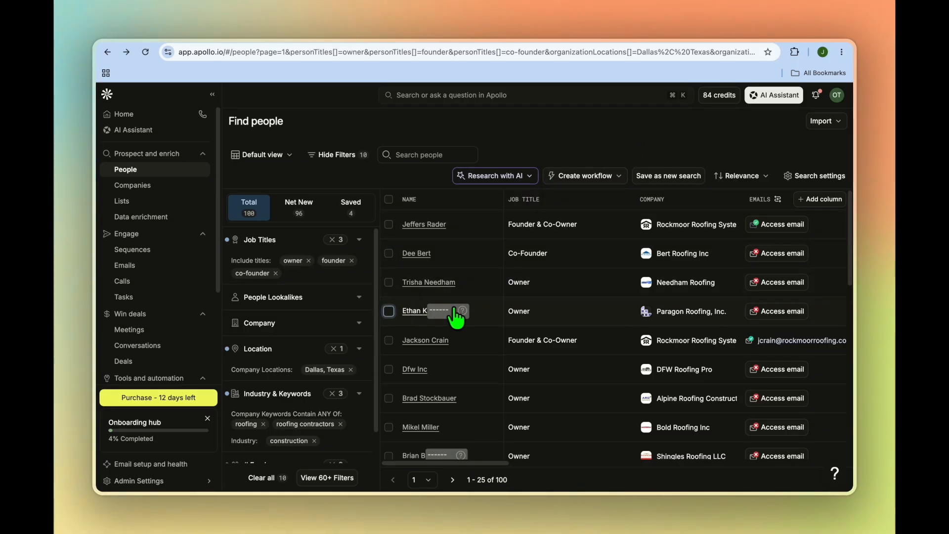
mouse_move(462, 314)
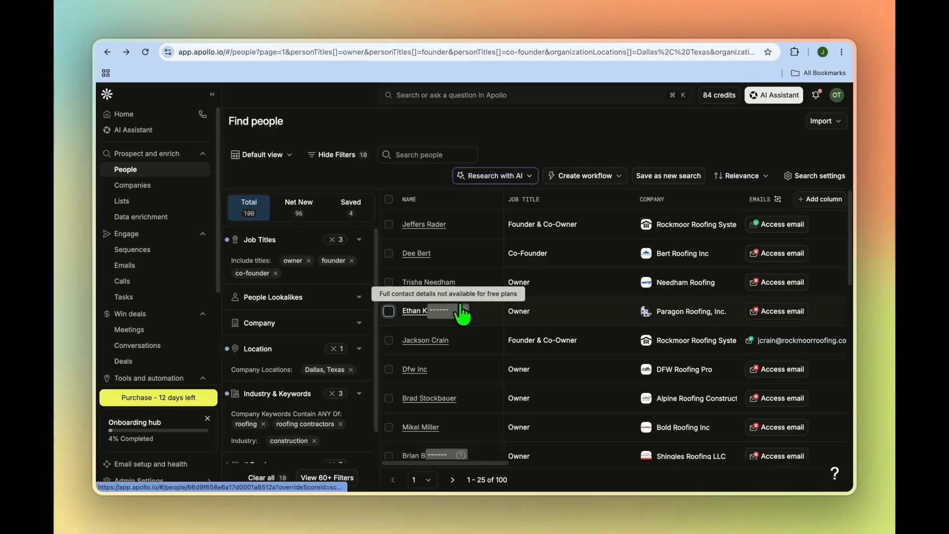
Step: Create a new outreach sequence from the Sales Buyers template
left_click(186, 256)
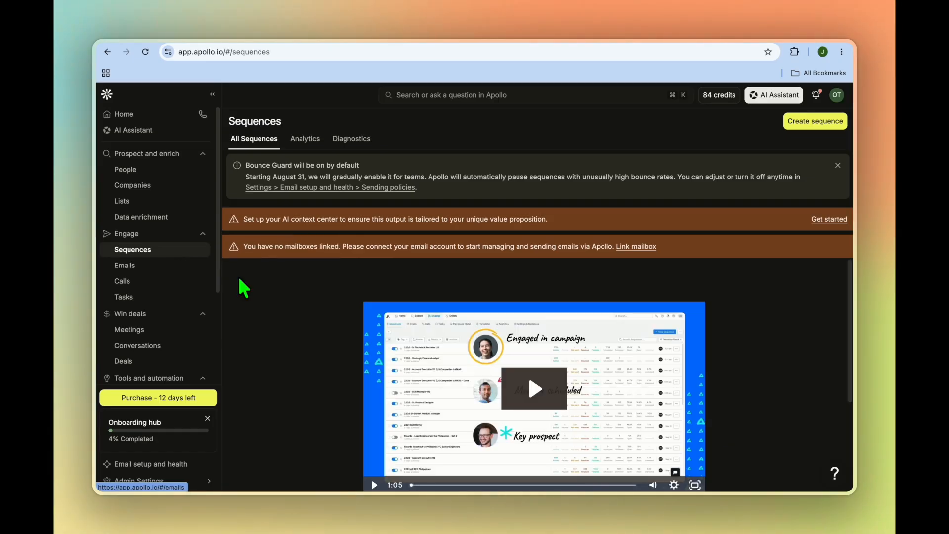
scroll(437, 319, "down", 3)
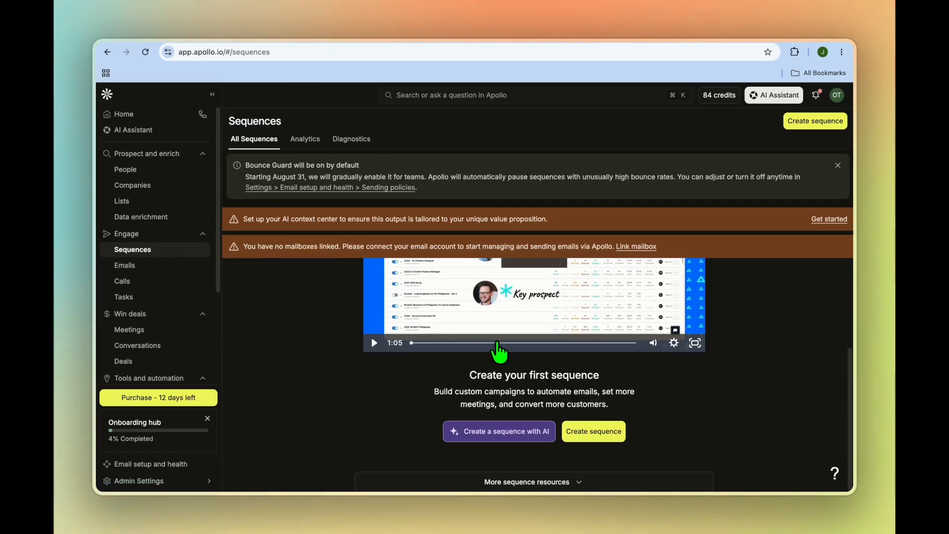
left_click(602, 437)
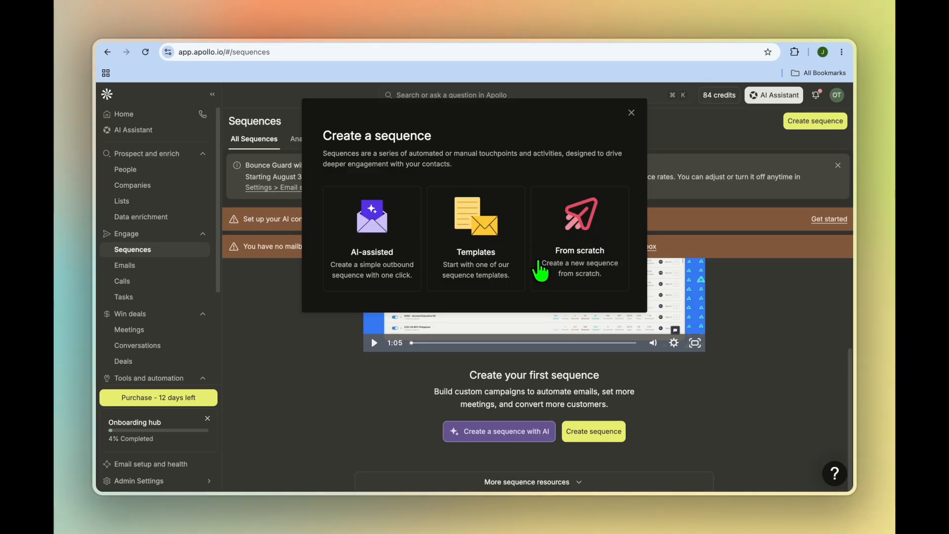
left_click(483, 262)
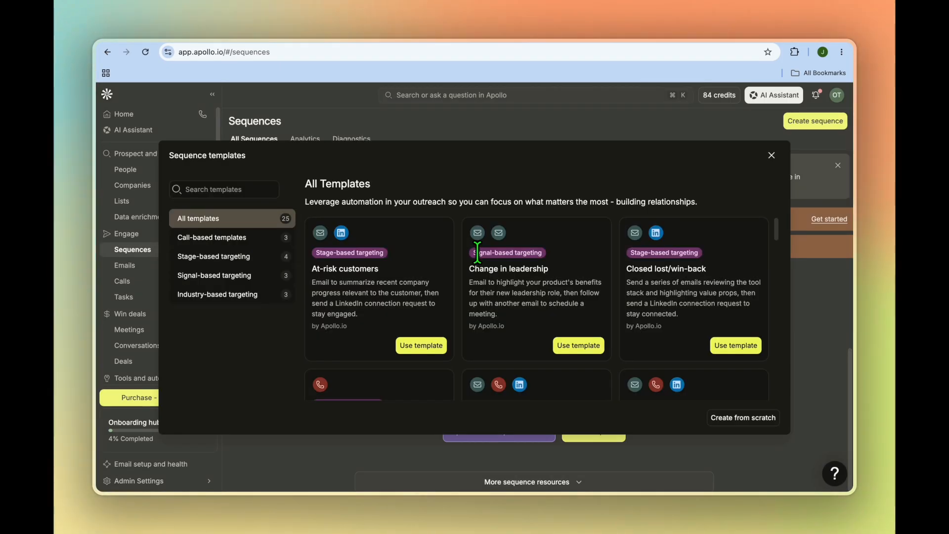
scroll(559, 350, "down", 2)
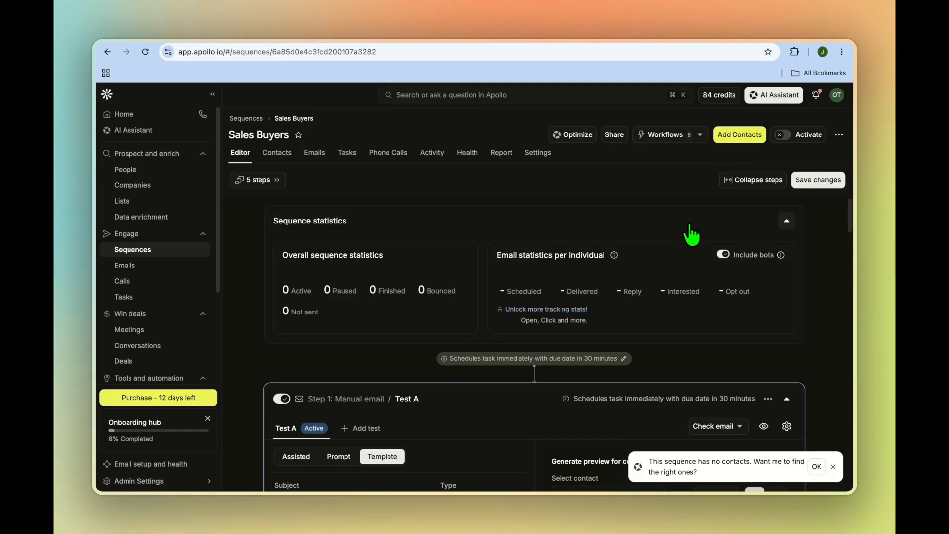
Step: Examine the first manual email of the Sales Buyers sequence, including its schedule, template text, placeholders and contact preview
scroll(634, 306, "down", 5)
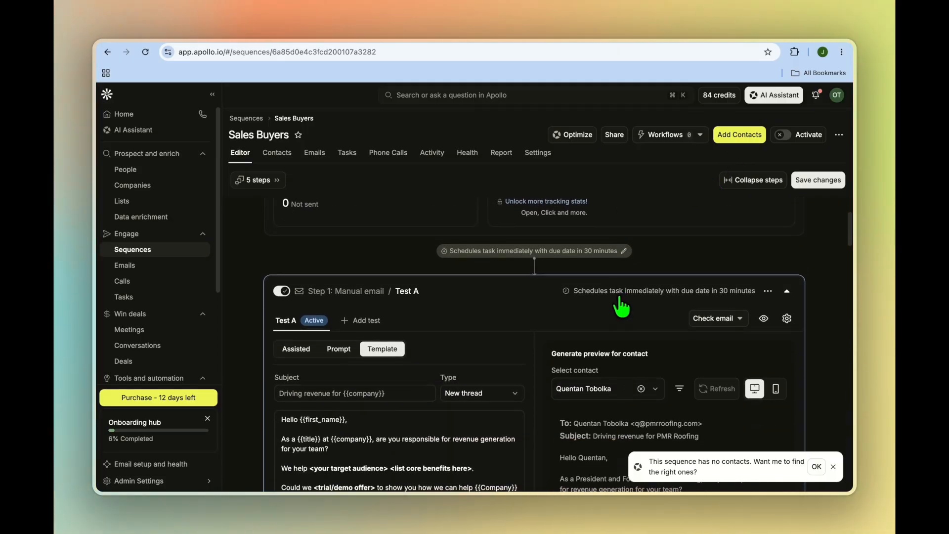
scroll(618, 293, "up", 1)
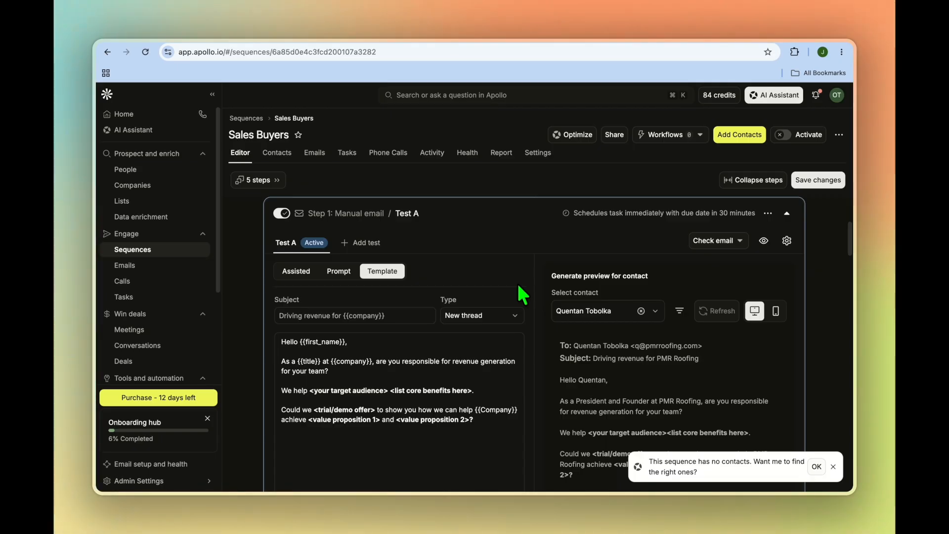
scroll(489, 317, "down", 5)
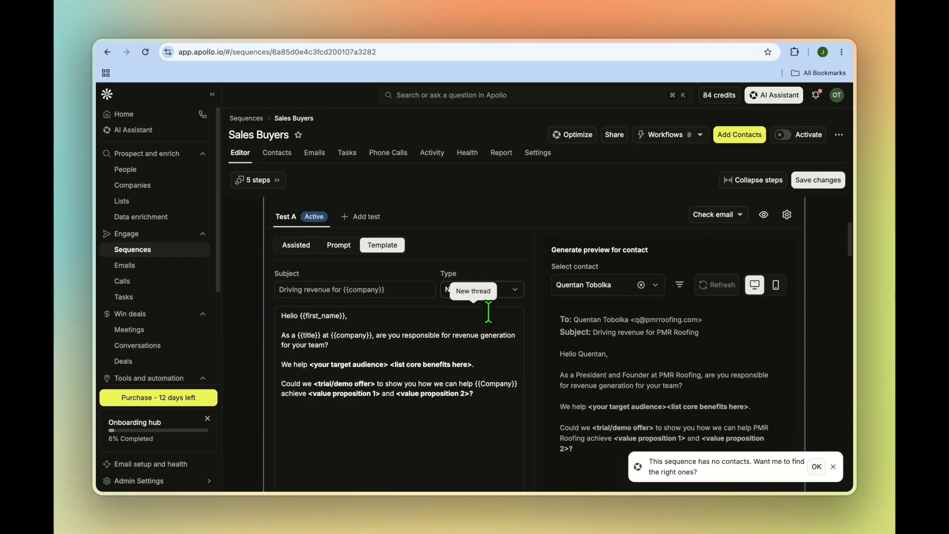
scroll(490, 312, "up", 8)
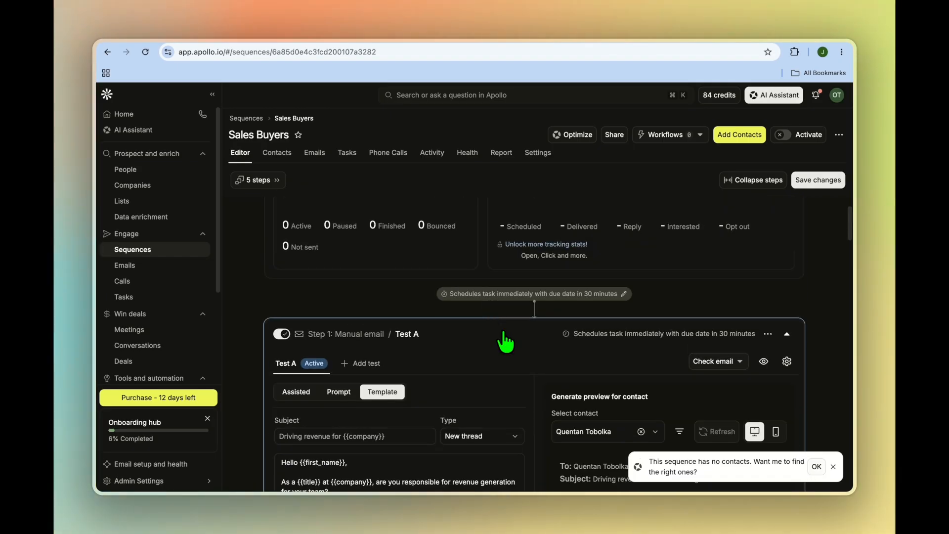
scroll(509, 351, "down", 2)
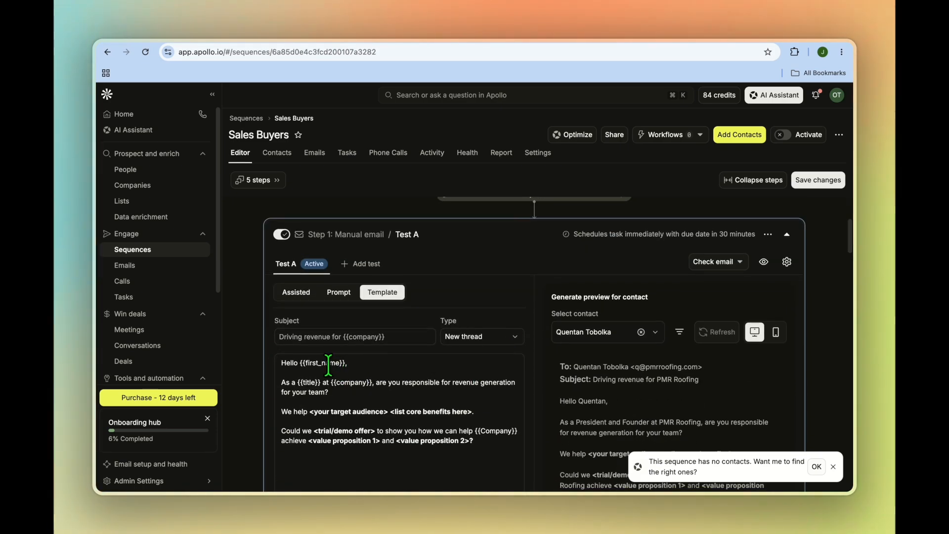
scroll(387, 379, "down", 4)
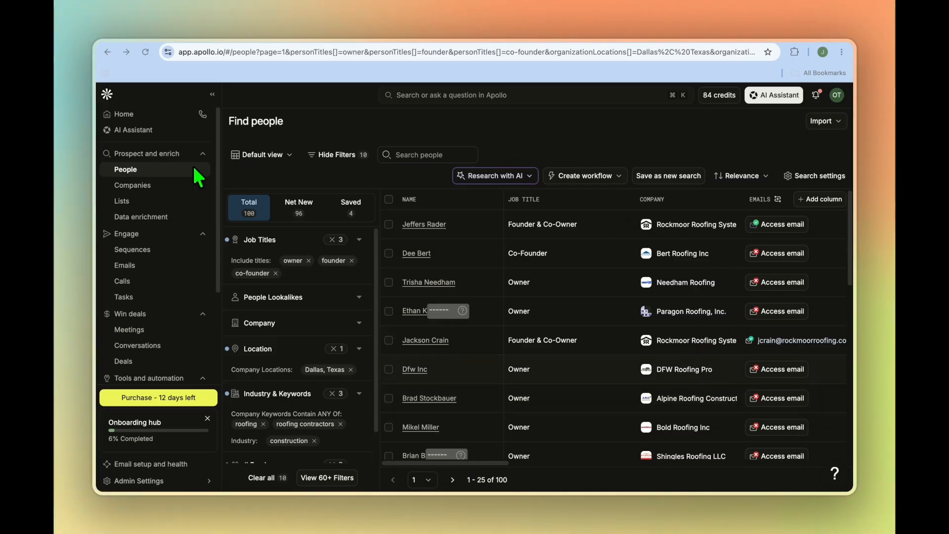
Step: Try to find local businesses to import from the companies search
left_click(141, 186)
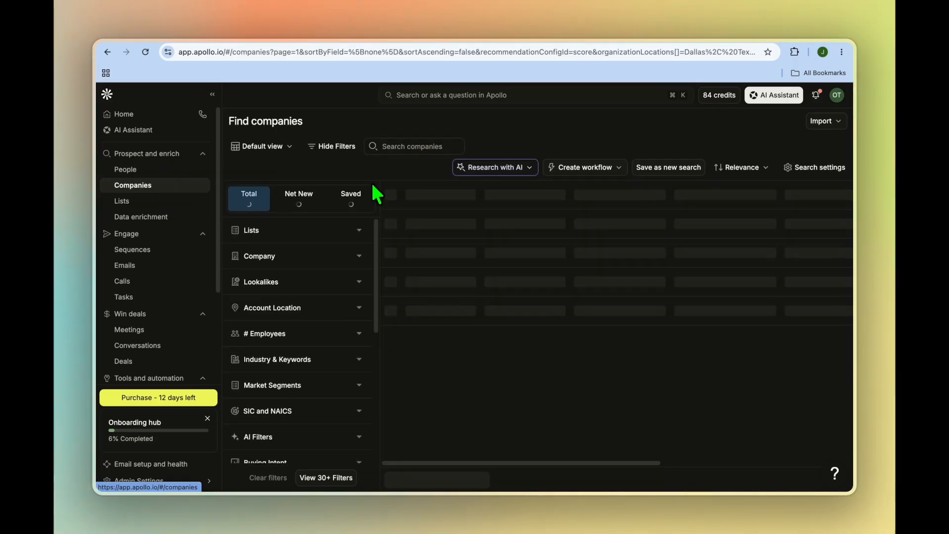
left_click(837, 122)
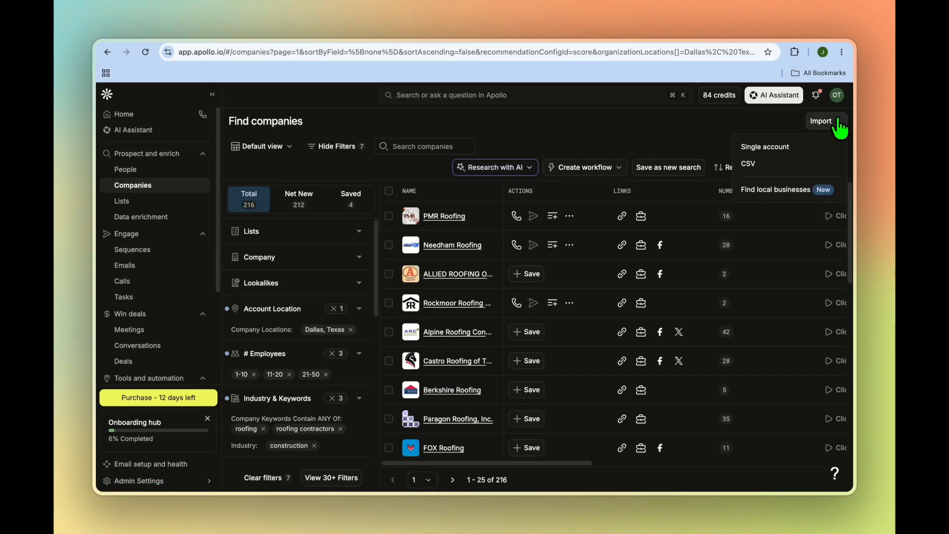
left_click(791, 193)
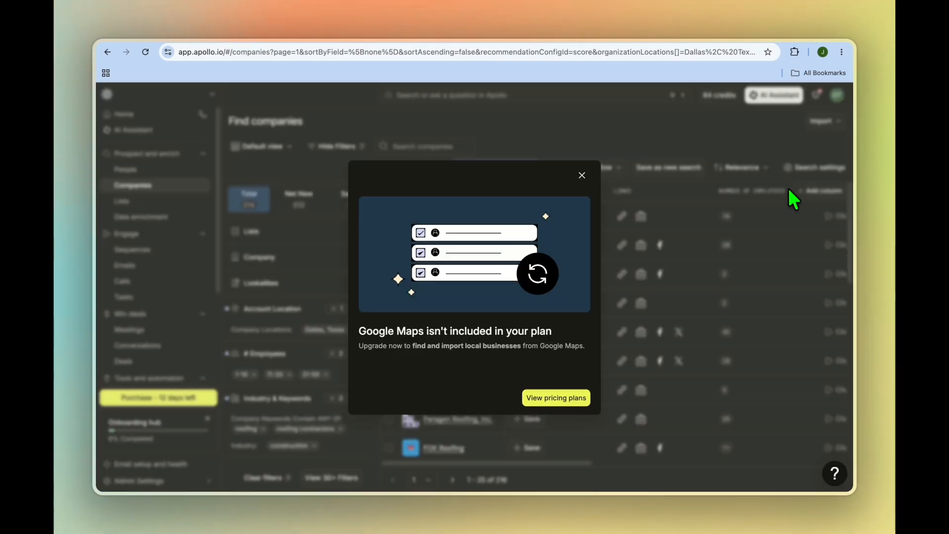
left_click(582, 175)
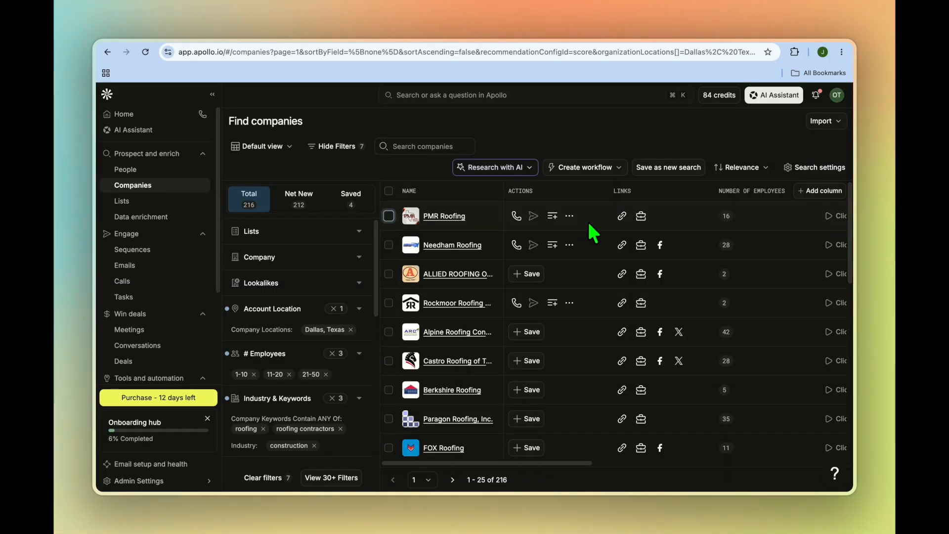
Step: Compare the monthly-billing prices, credits and included features of the Free, Basic, Professional and Organization plans on apollo.io/pricing
left_click(616, 50)
type("apollo.io/pricing")
key("Return")
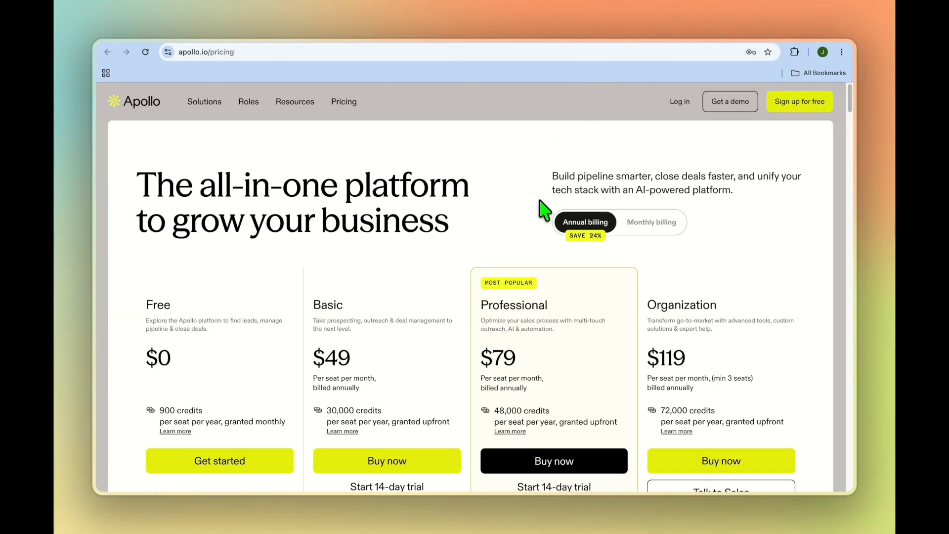
left_click(649, 223)
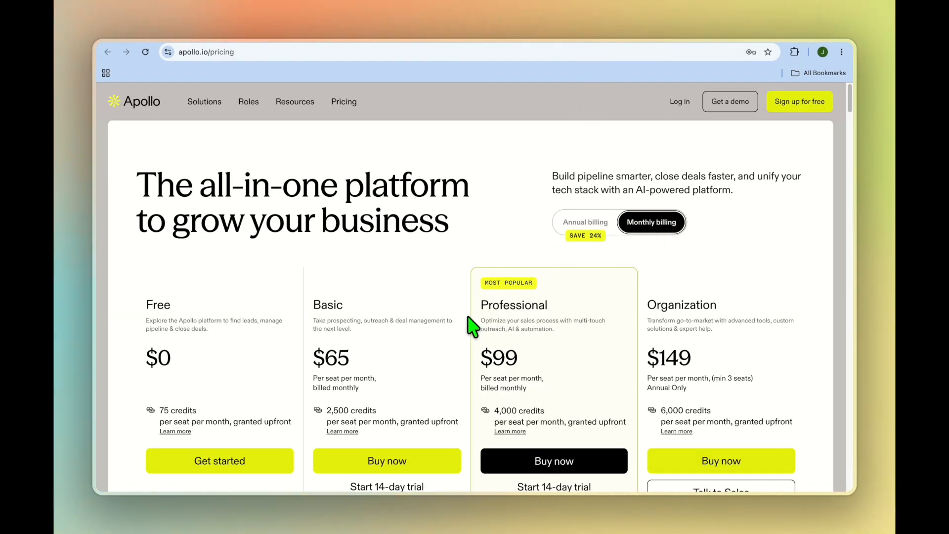
scroll(470, 326, "down", 3)
scroll(472, 327, "down", 1)
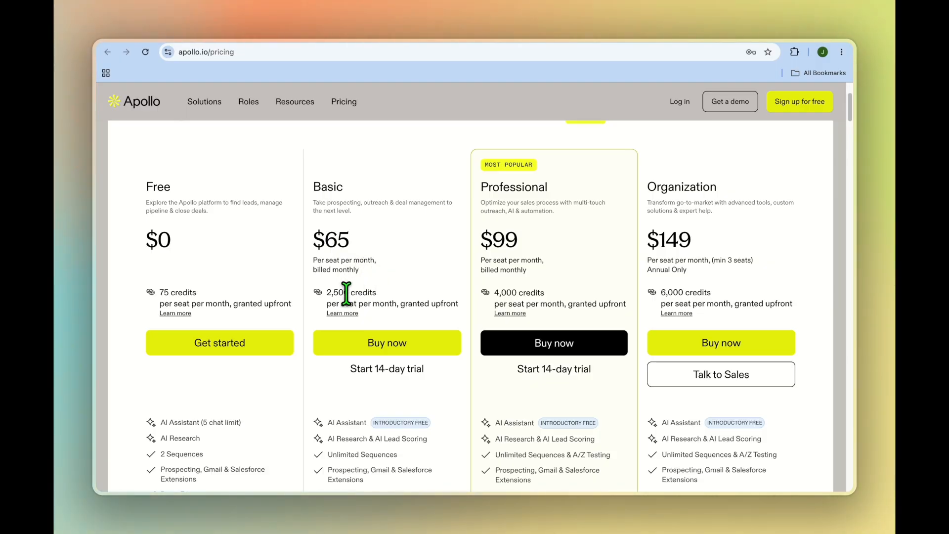
scroll(448, 370, "down", 3)
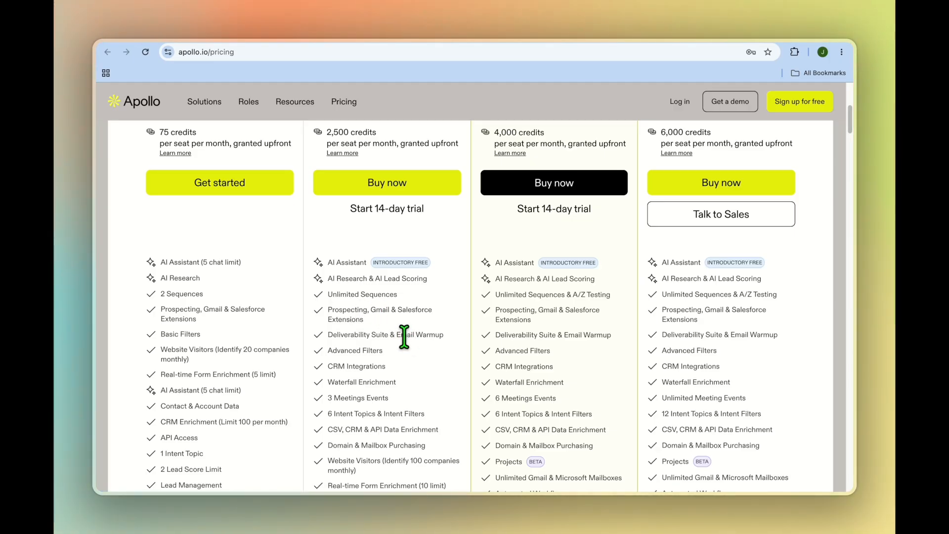
scroll(404, 339, "down", 2)
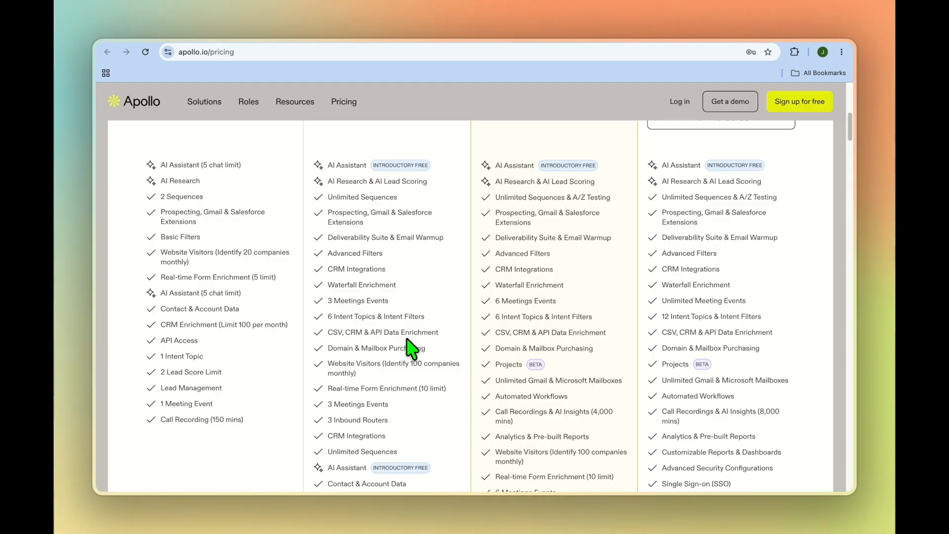
scroll(410, 348, "down", 1)
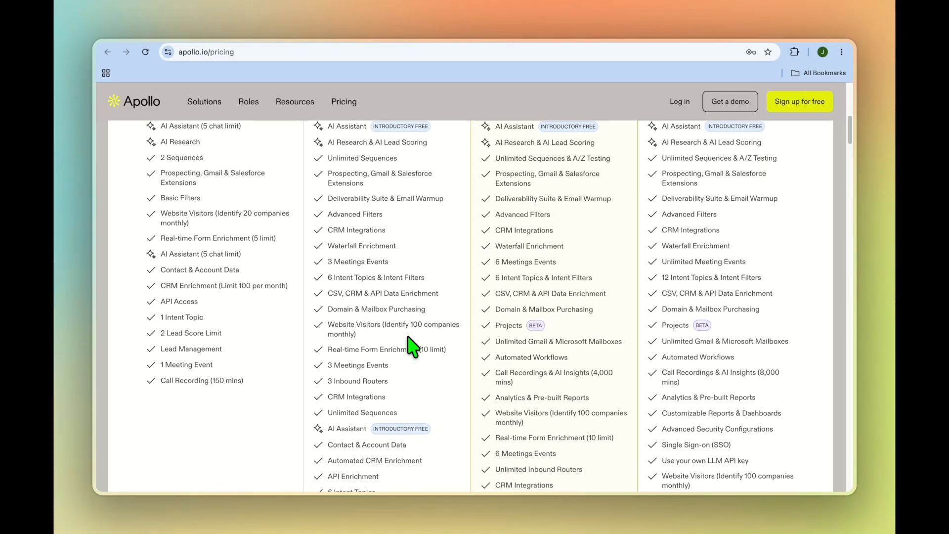